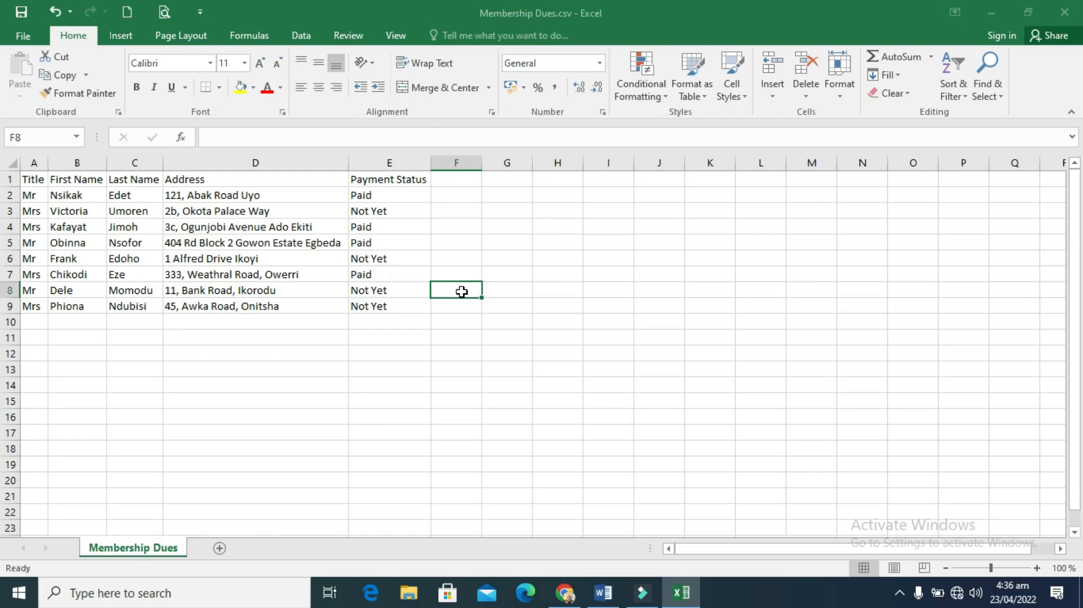
- Review the Title, First Name, Last Name, Address and Payment Status columns
{"action": "left_click", "coordinate": [38, 161]}
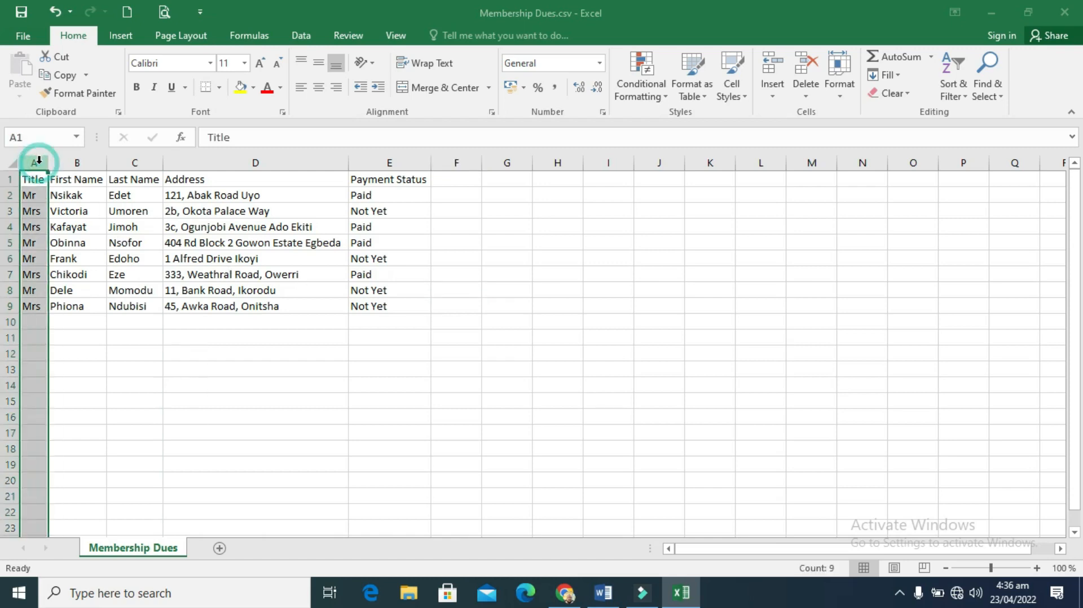
{"action": "left_click", "coordinate": [74, 164]}
{"action": "left_click", "coordinate": [127, 162]}
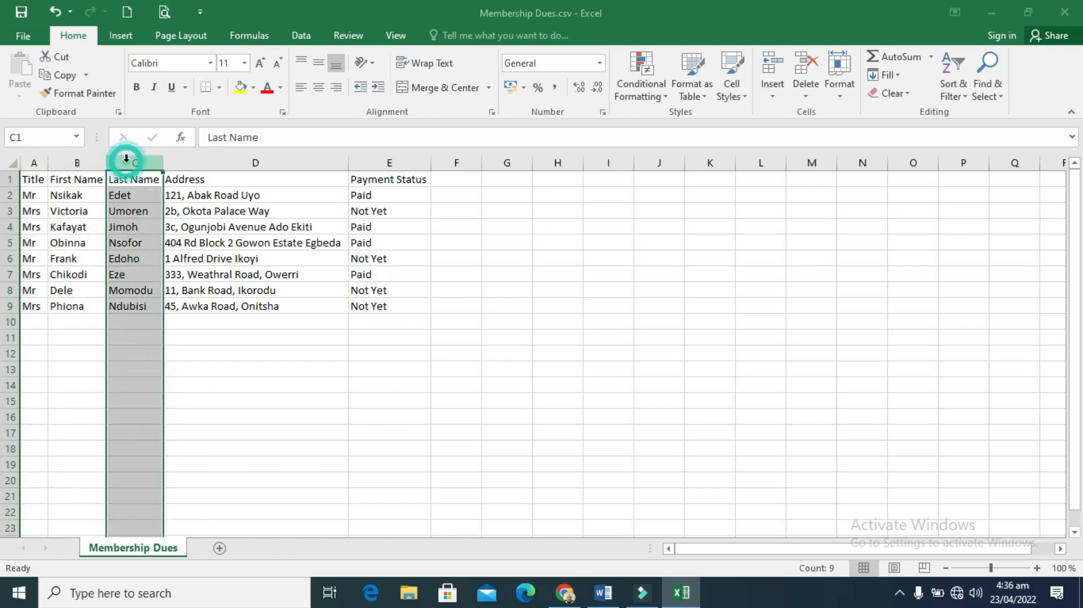
{"action": "left_click", "coordinate": [194, 162]}
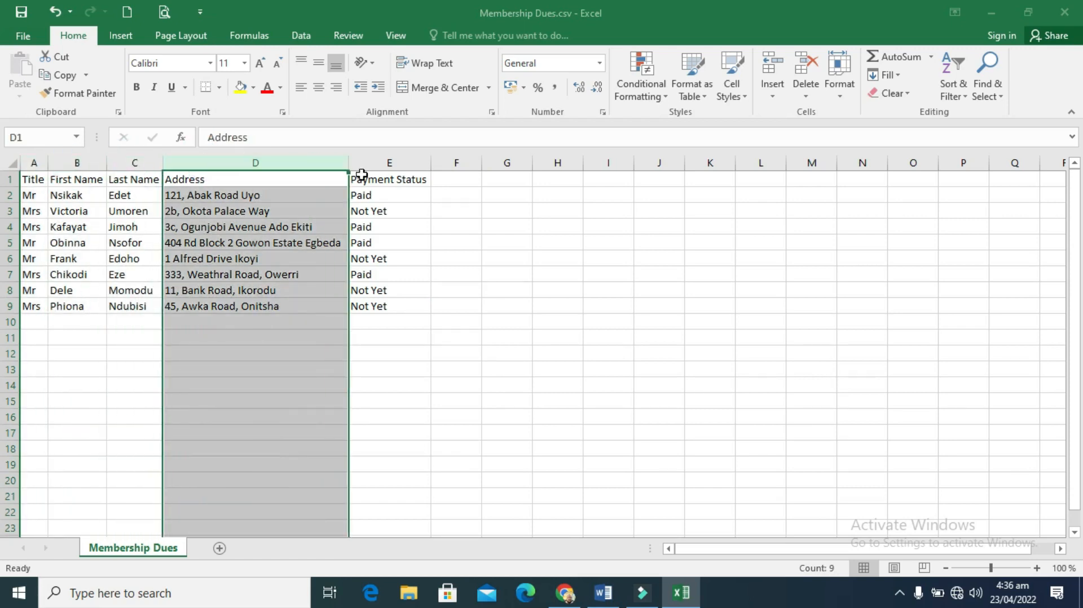
{"action": "left_click", "coordinate": [379, 163]}
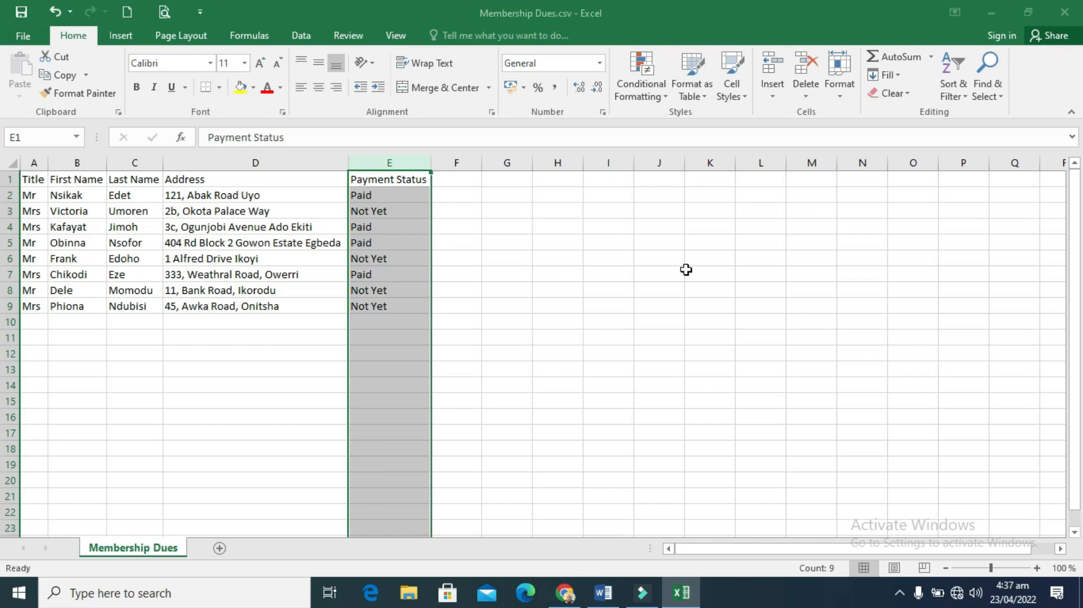
- Close the workbook, replacing Membership Dues.csv and keeping CSV format, then start a new document
{"action": "left_click", "coordinate": [1064, 12]}
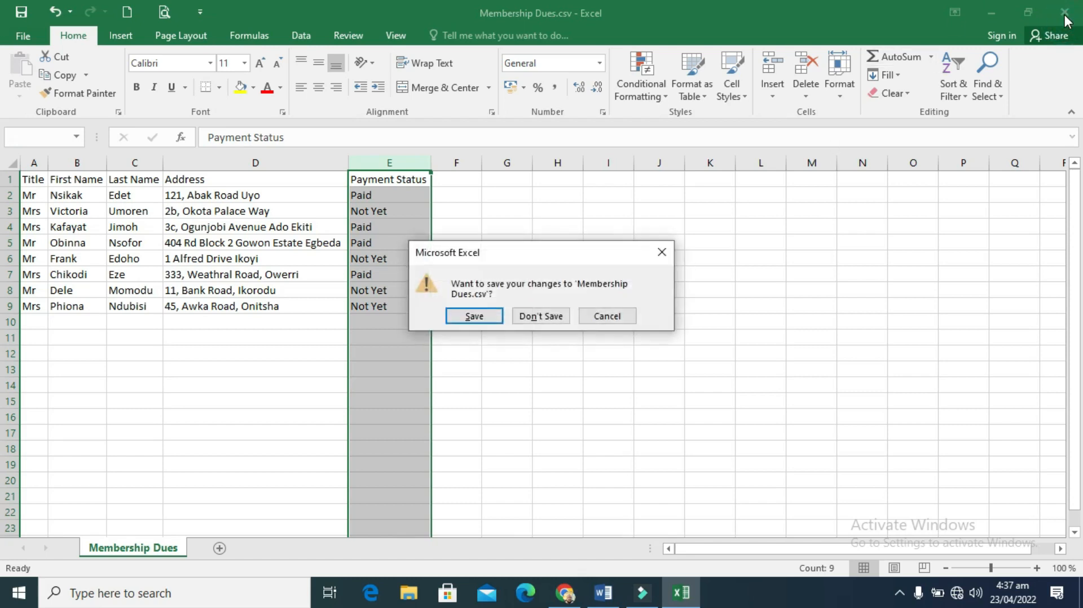
{"action": "left_click", "coordinate": [470, 317]}
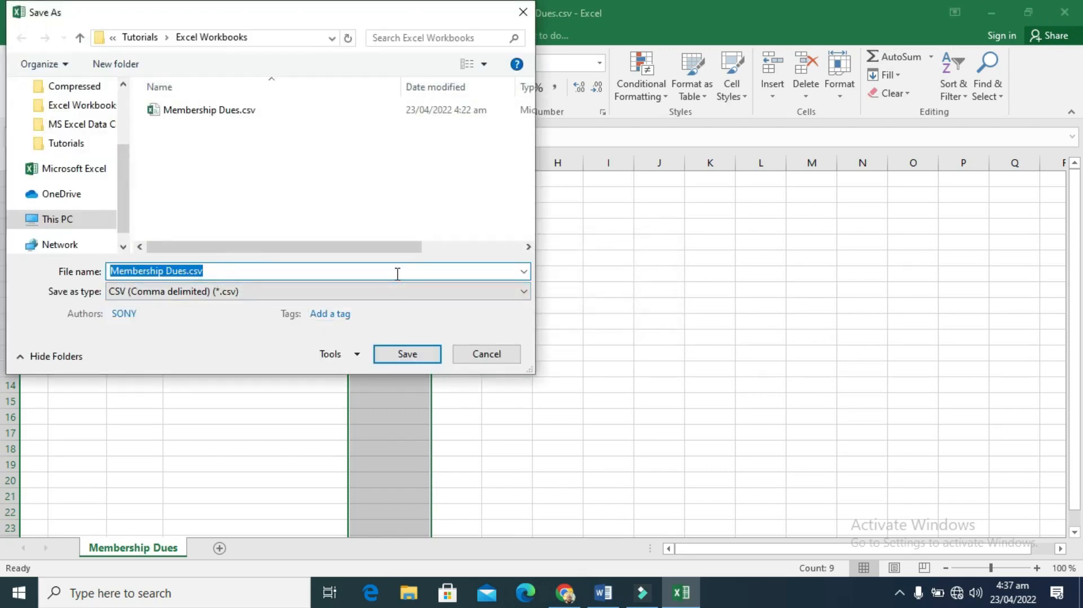
{"action": "left_click", "coordinate": [407, 355]}
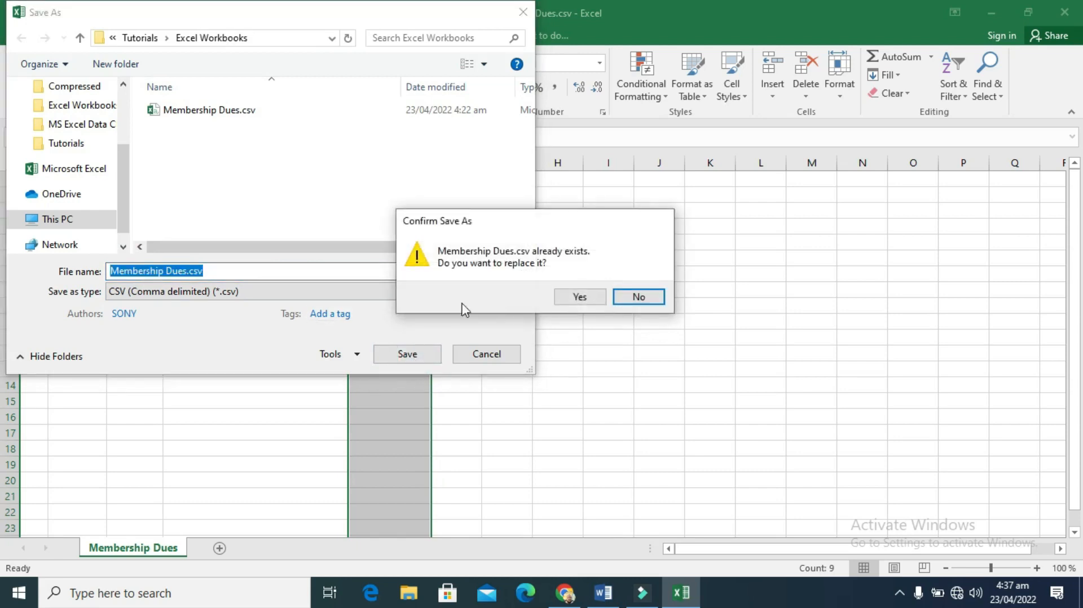
{"action": "left_click", "coordinate": [575, 296]}
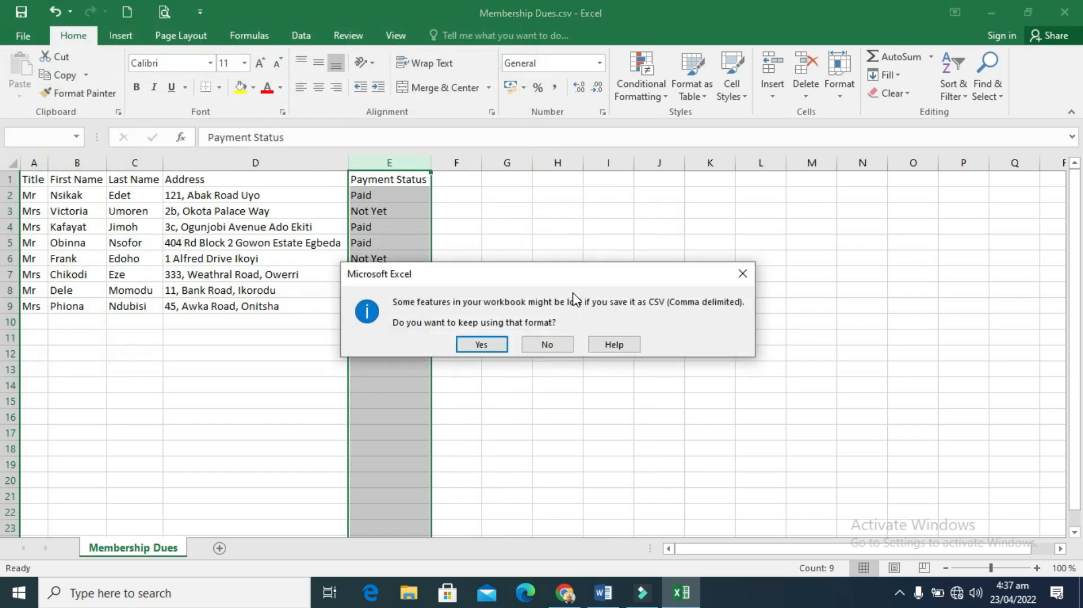
{"action": "left_click", "coordinate": [489, 344]}
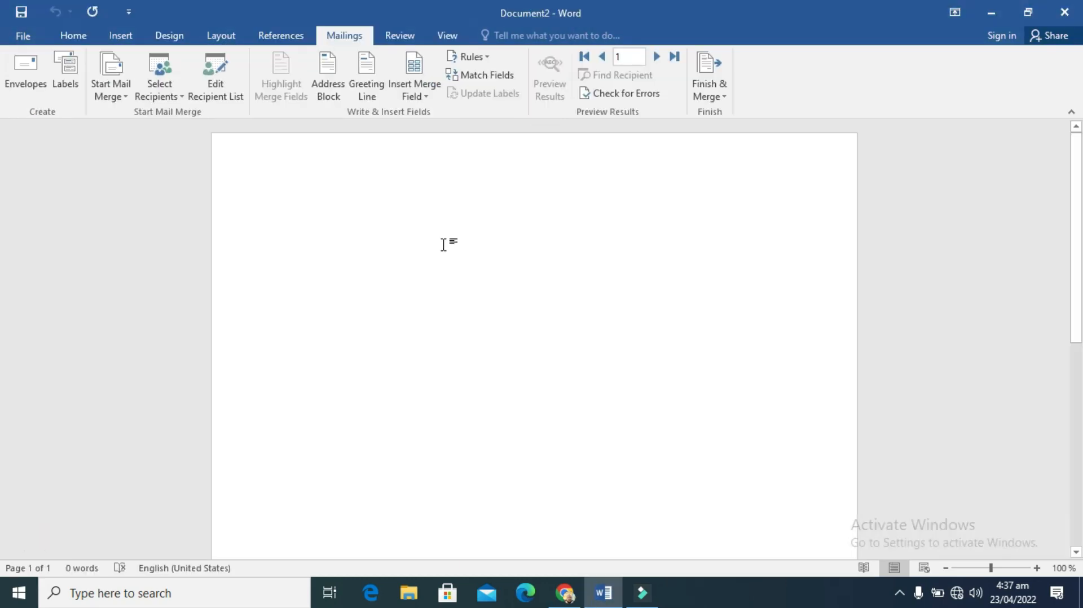
{"action": "key", "text": "ctrl+n"}
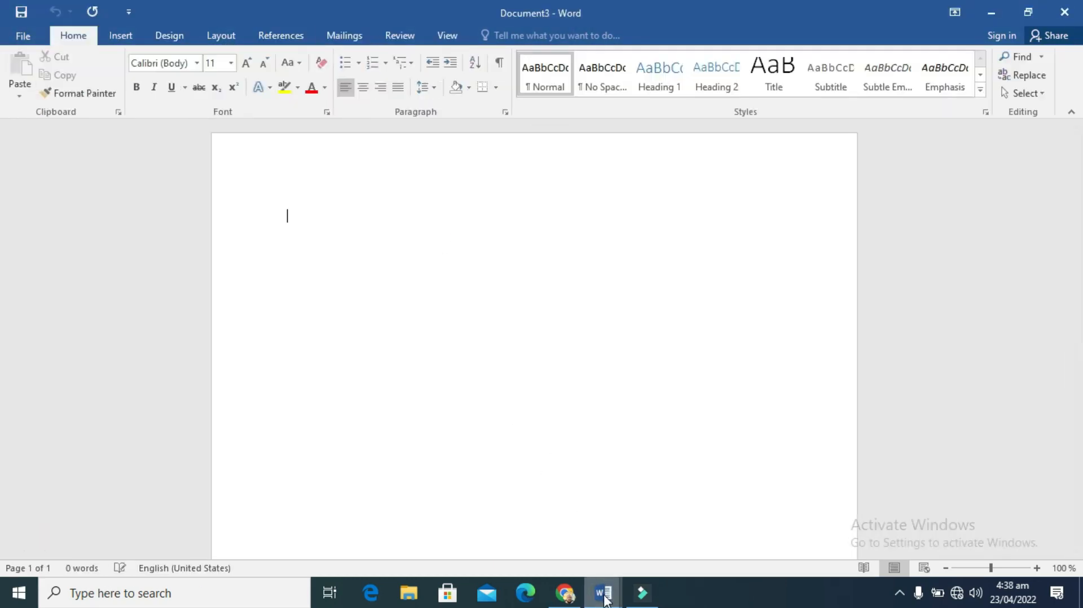
- Discard Document2 without saving and bring up the Start Mail Merge options on Mailings
{"action": "mouse_move", "coordinate": [604, 592]}
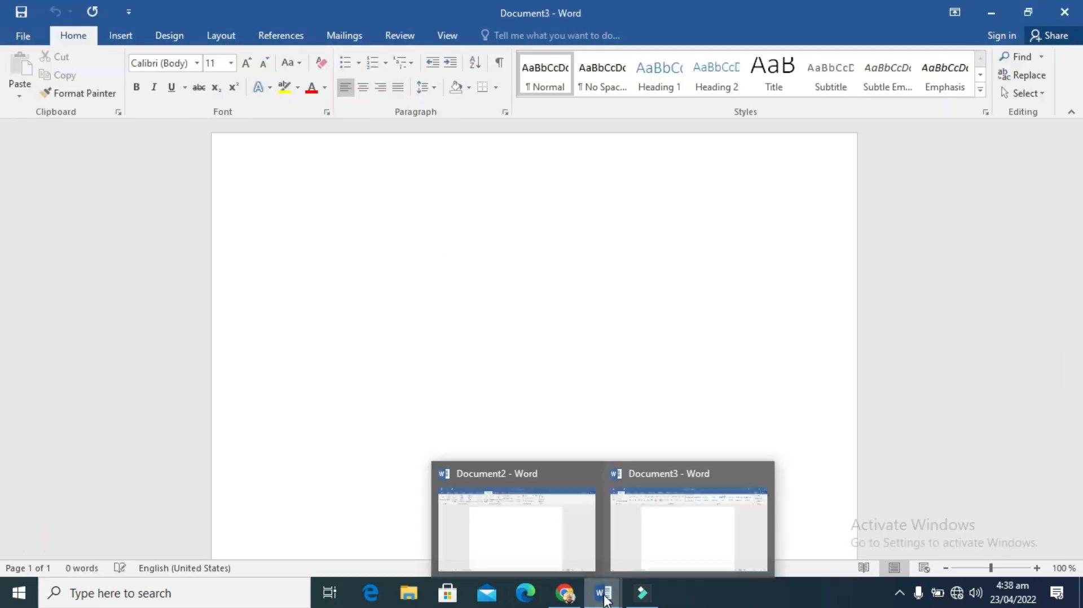
{"action": "left_click", "coordinate": [588, 473]}
{"action": "left_click", "coordinate": [536, 314]}
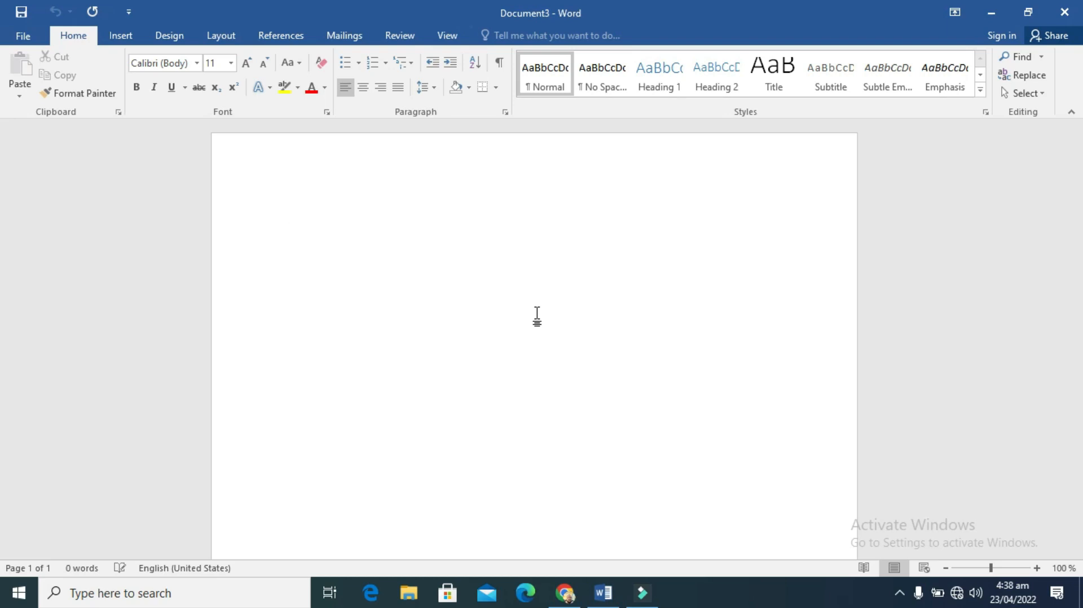
{"action": "left_click", "coordinate": [346, 36]}
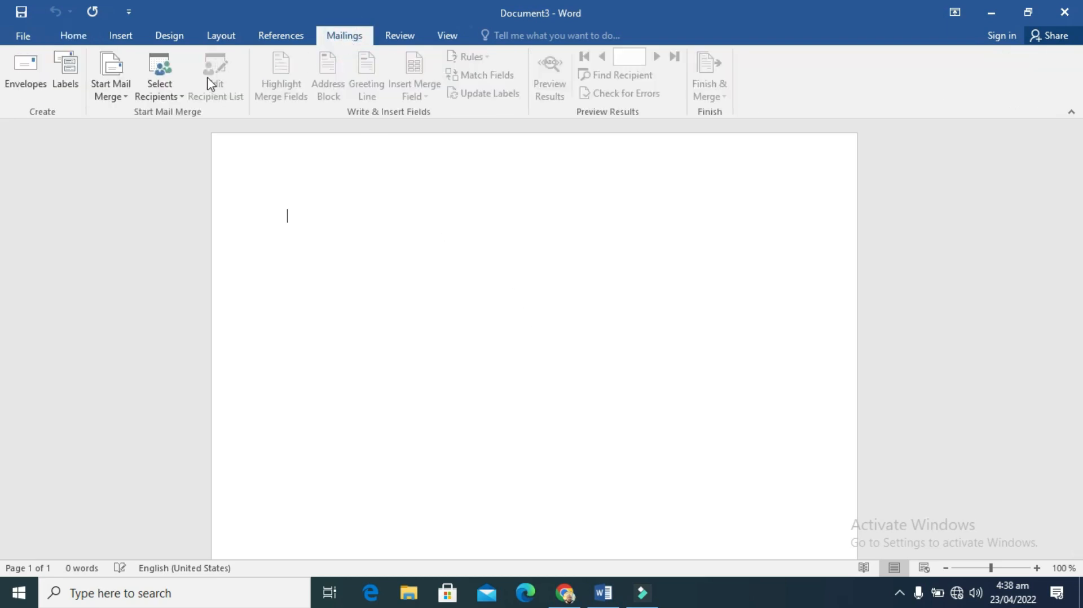
{"action": "left_click", "coordinate": [126, 99]}
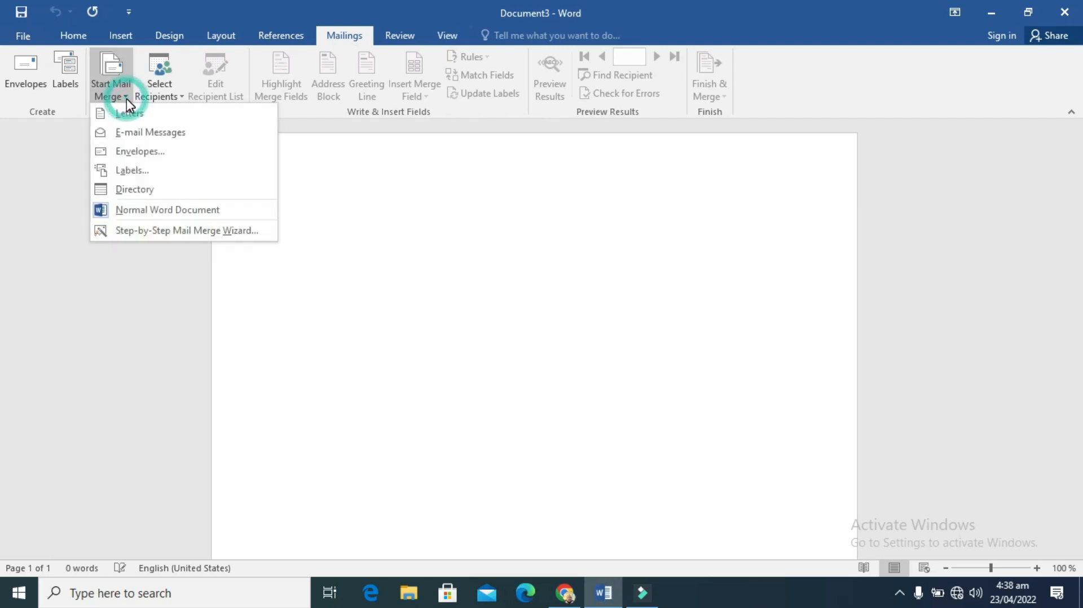
- Run the Step-by-Step Mail Merge Wizard for Letters from the current document, up to Select recipients
{"action": "left_click", "coordinate": [157, 234]}
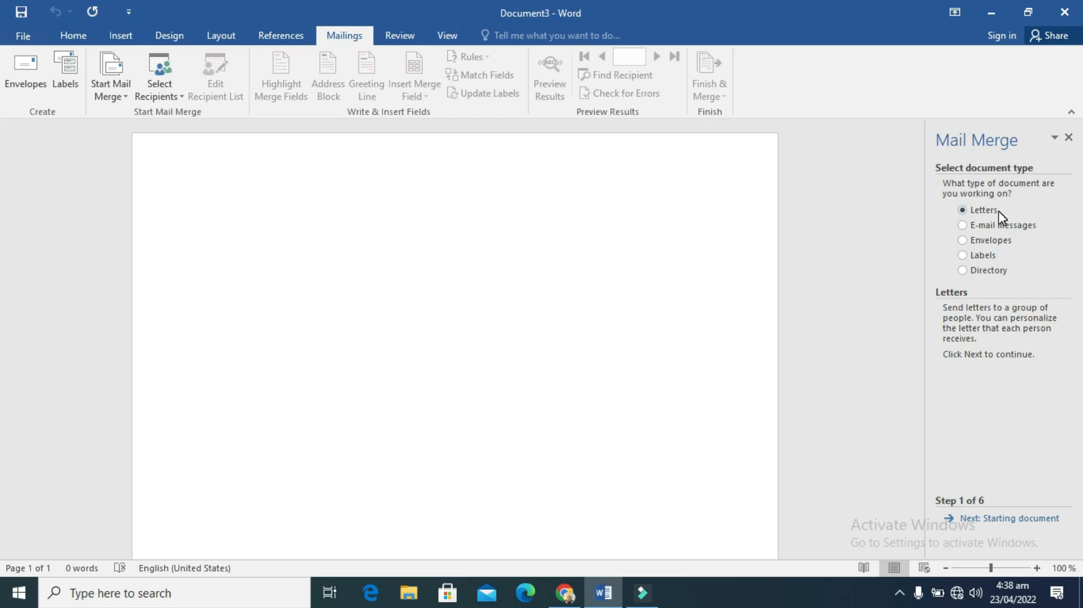
{"action": "left_click", "coordinate": [1008, 519]}
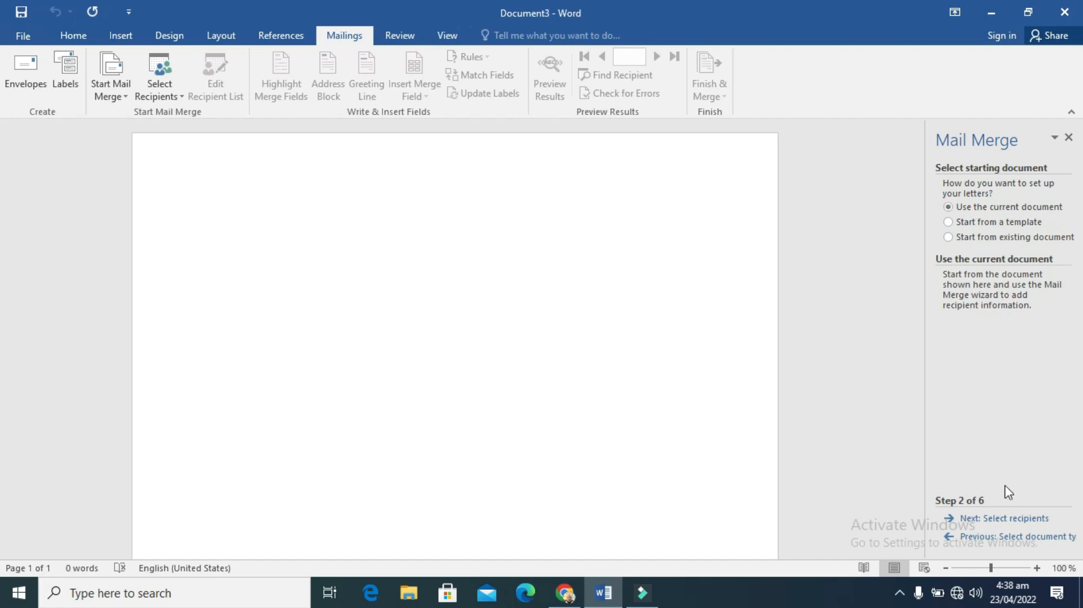
{"action": "left_click", "coordinate": [1016, 519]}
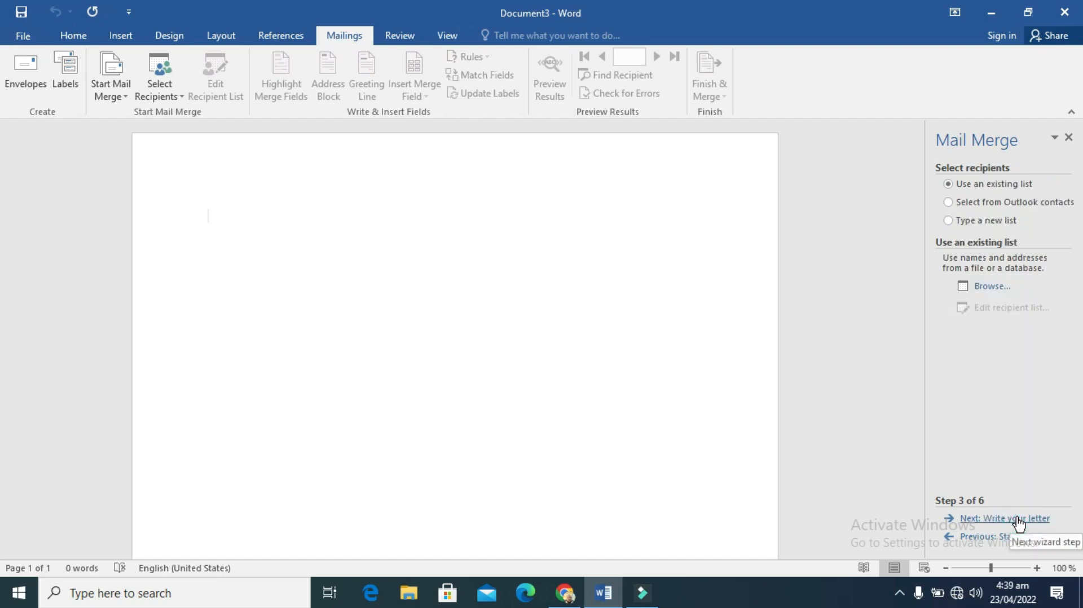
- Use the 'Payment Status$' sheet of Tutorials > Excel Workbooks > Membership Dues.xlsx as recipients, keeping all members
{"action": "left_click", "coordinate": [990, 287]}
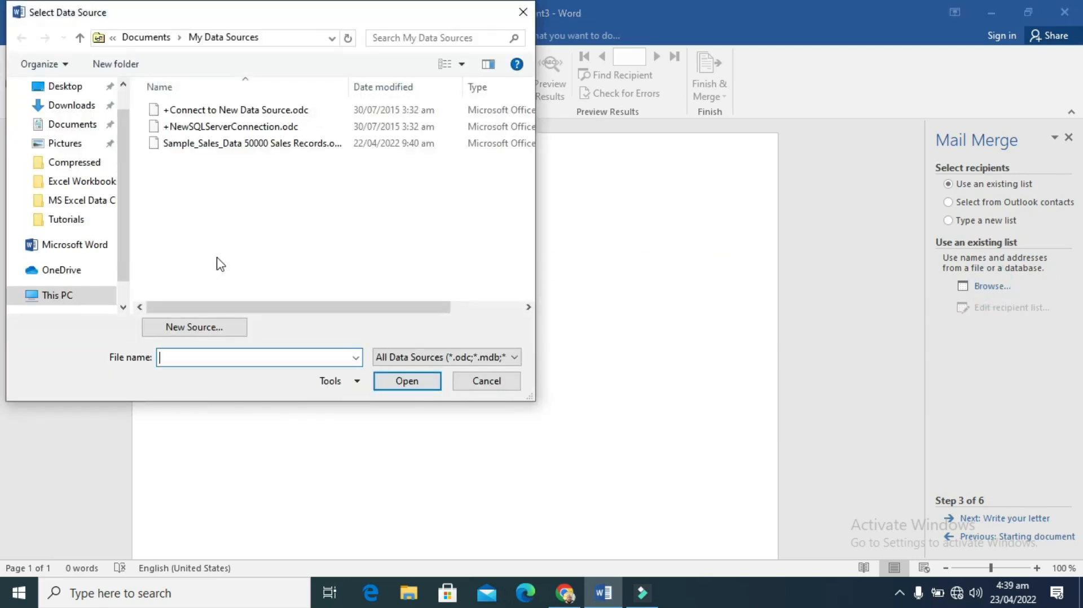
{"action": "left_click", "coordinate": [72, 219]}
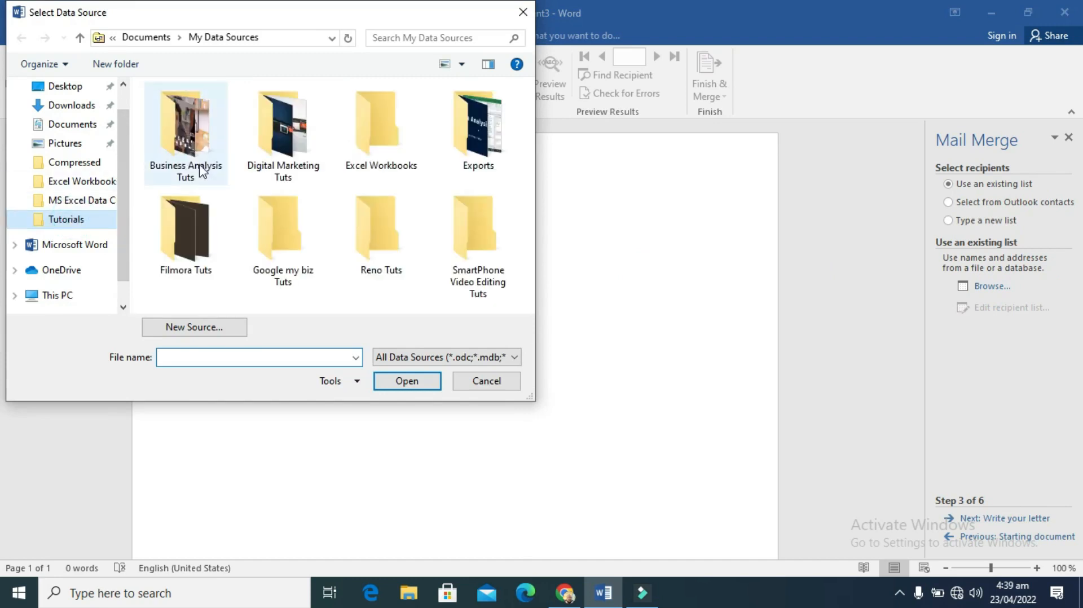
{"action": "left_click", "coordinate": [364, 137]}
{"action": "double_click", "coordinate": [365, 138]}
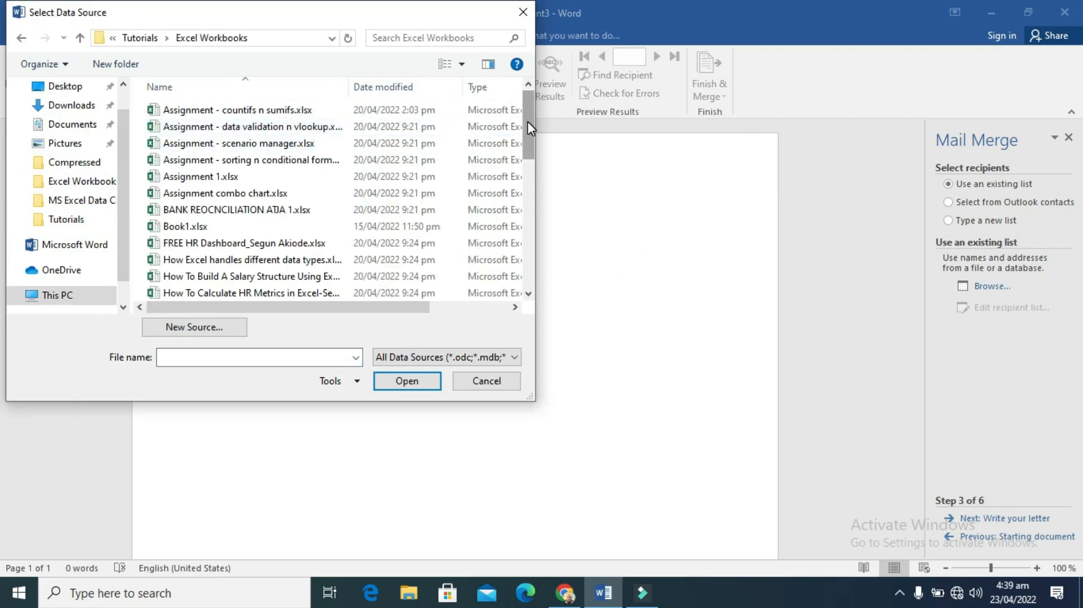
{"action": "left_click_drag", "start_coordinate": [526, 120], "coordinate": [529, 195]}
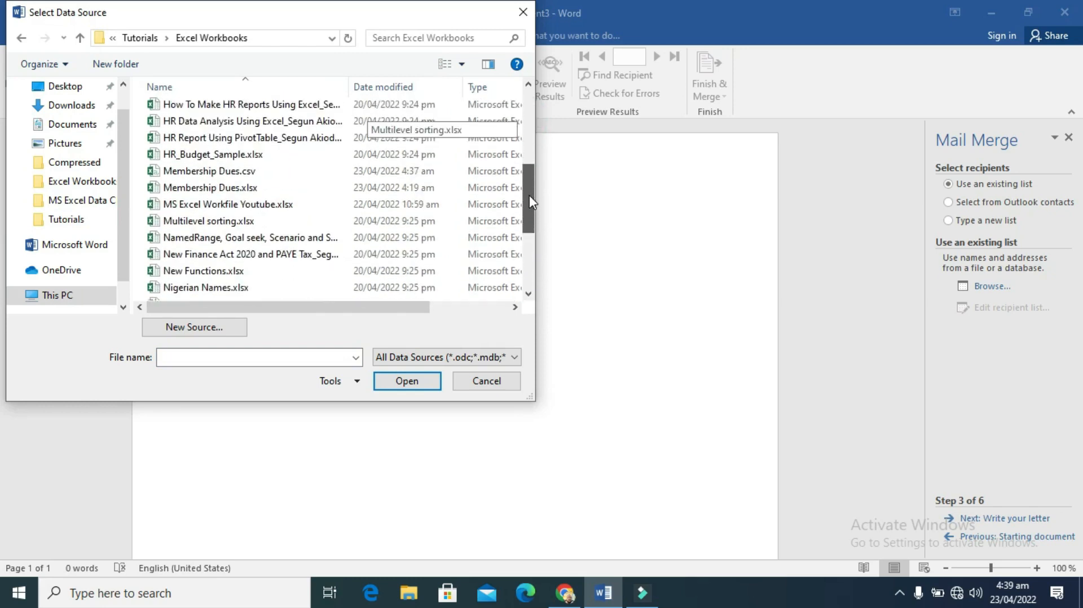
{"action": "left_click", "coordinate": [250, 196]}
{"action": "left_click", "coordinate": [387, 382]}
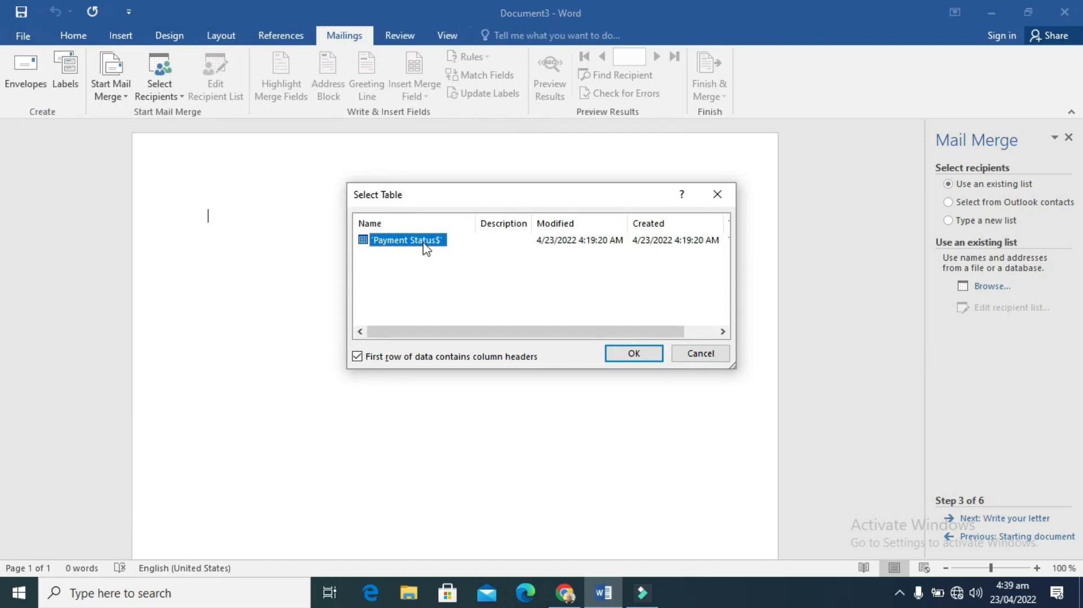
{"action": "left_click", "coordinate": [619, 354]}
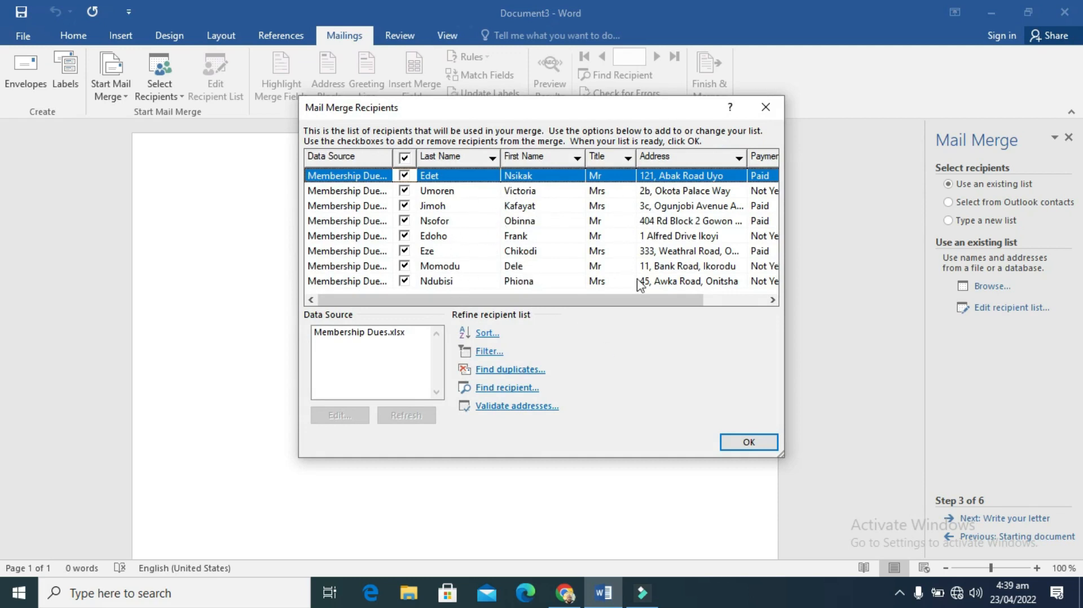
{"action": "left_click", "coordinate": [749, 446]}
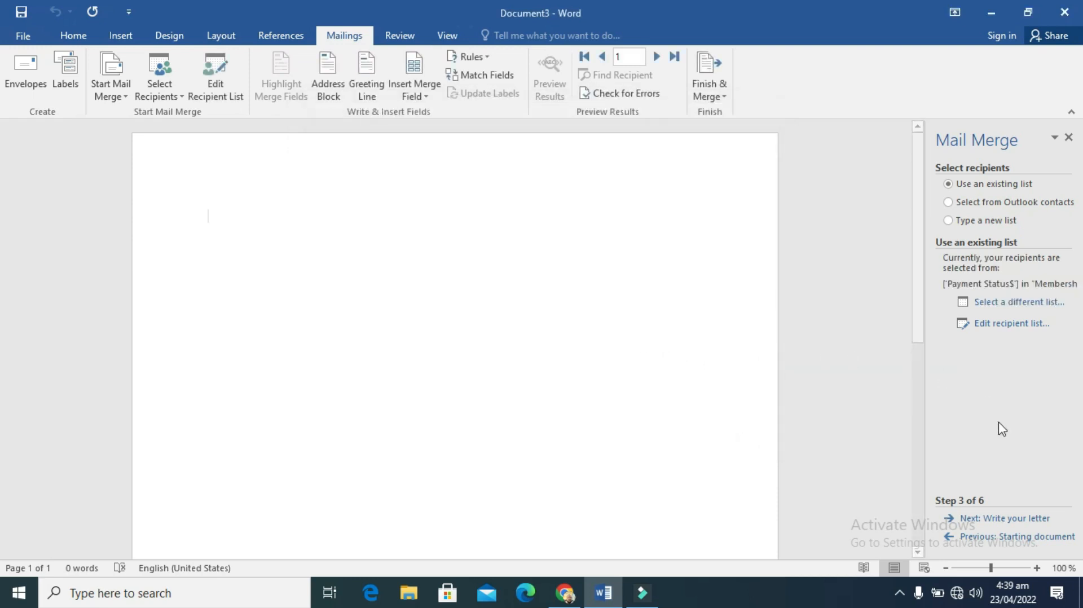
- Insert an «AddressBlock» in 'Mr. Joshua Randall Jr.' format after previewing members, then add a new line
{"action": "left_click", "coordinate": [1022, 517]}
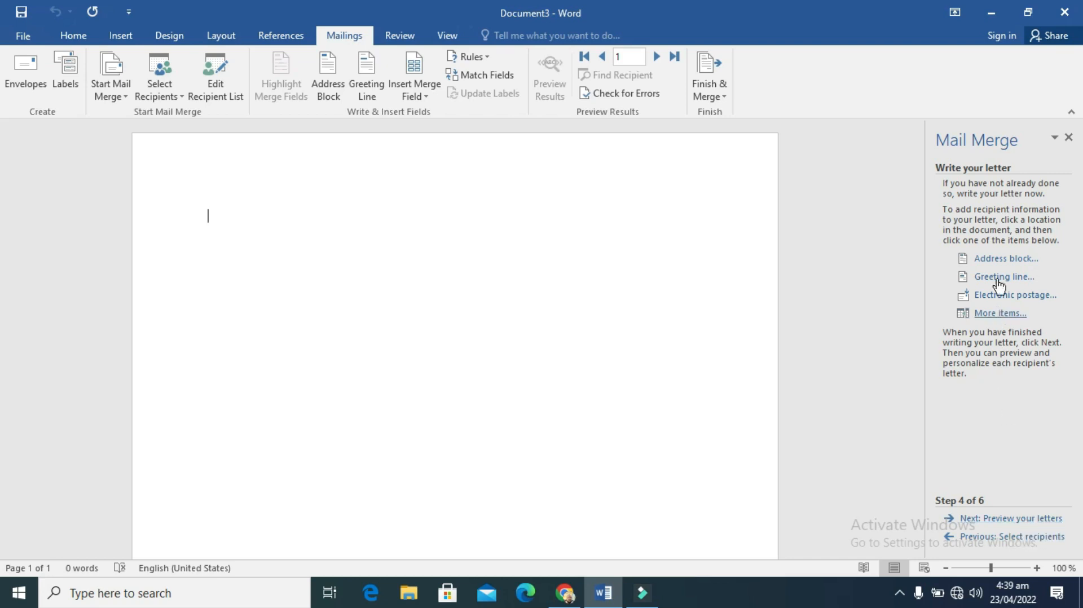
{"action": "left_click", "coordinate": [1014, 260]}
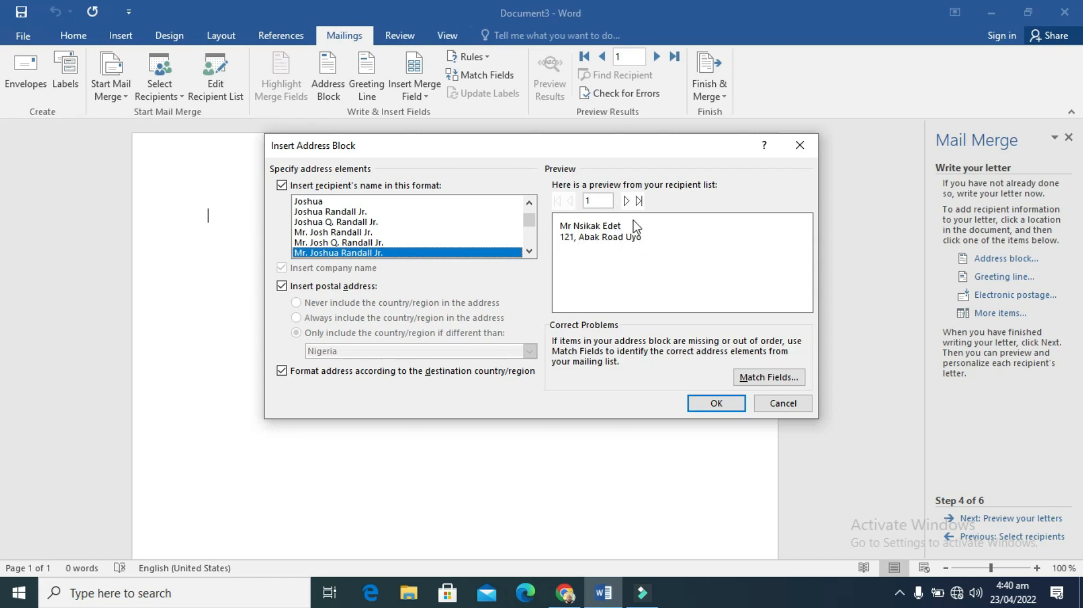
{"action": "left_click", "coordinate": [626, 201]}
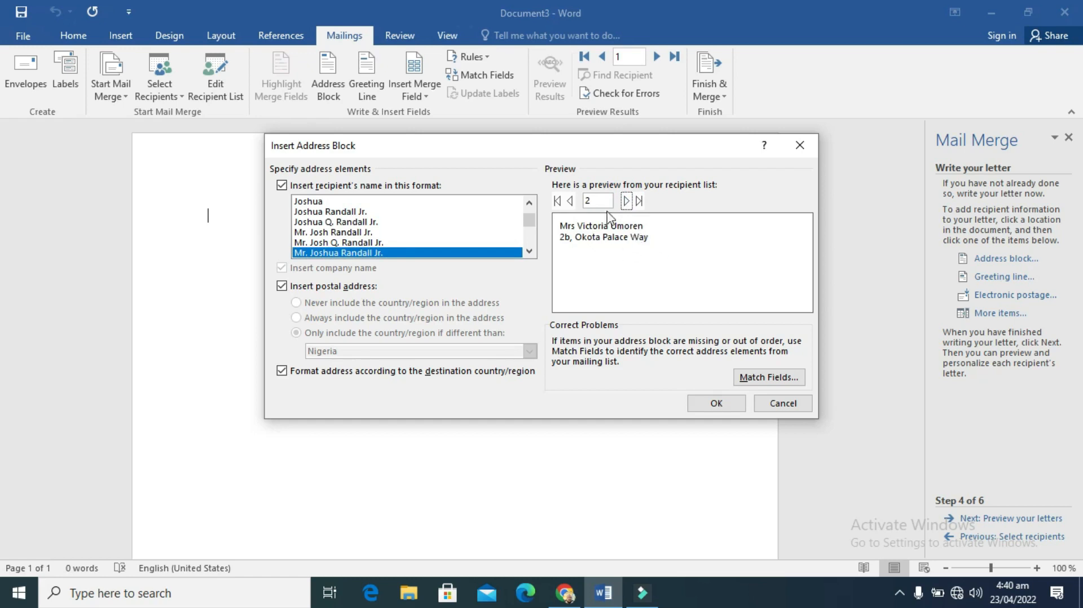
{"action": "left_click", "coordinate": [626, 202]}
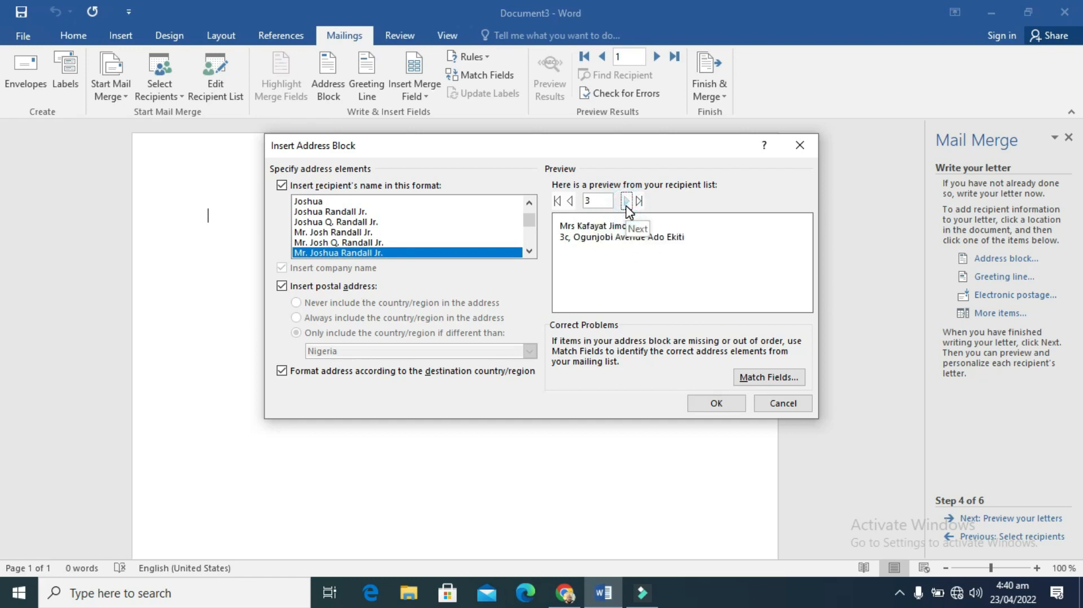
{"action": "left_click", "coordinate": [626, 201]}
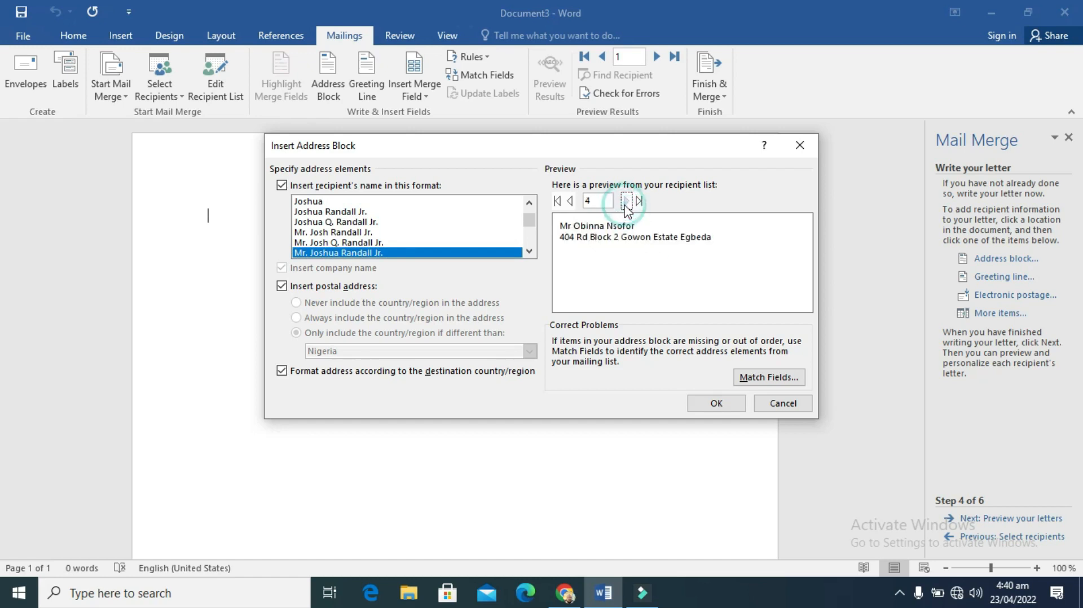
{"action": "left_click", "coordinate": [625, 202]}
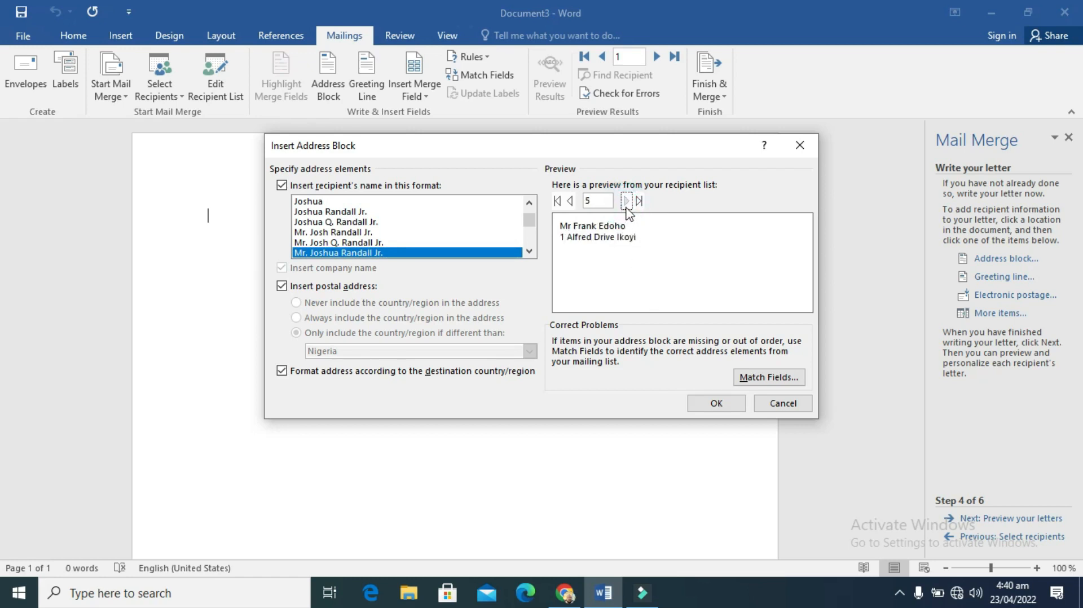
{"action": "left_click", "coordinate": [626, 208]}
{"action": "left_click", "coordinate": [626, 208]}
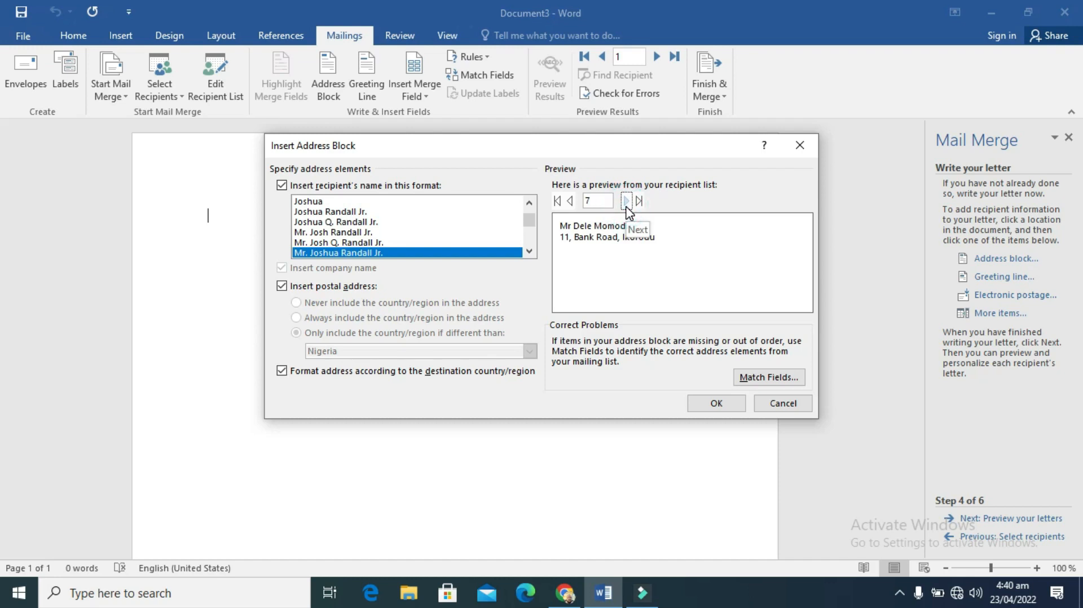
{"action": "left_click", "coordinate": [716, 404]}
{"action": "key", "text": "Return"}
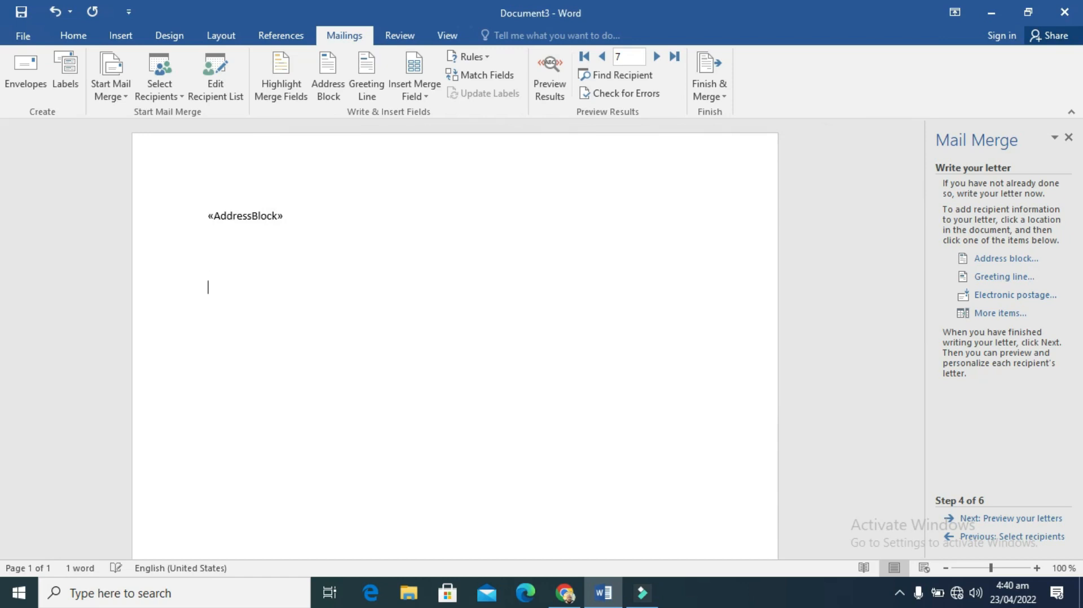
- Insert a «GreetingLine» in 'Dear Mr. Randall,' format followed by a new line
{"action": "left_click", "coordinate": [993, 278]}
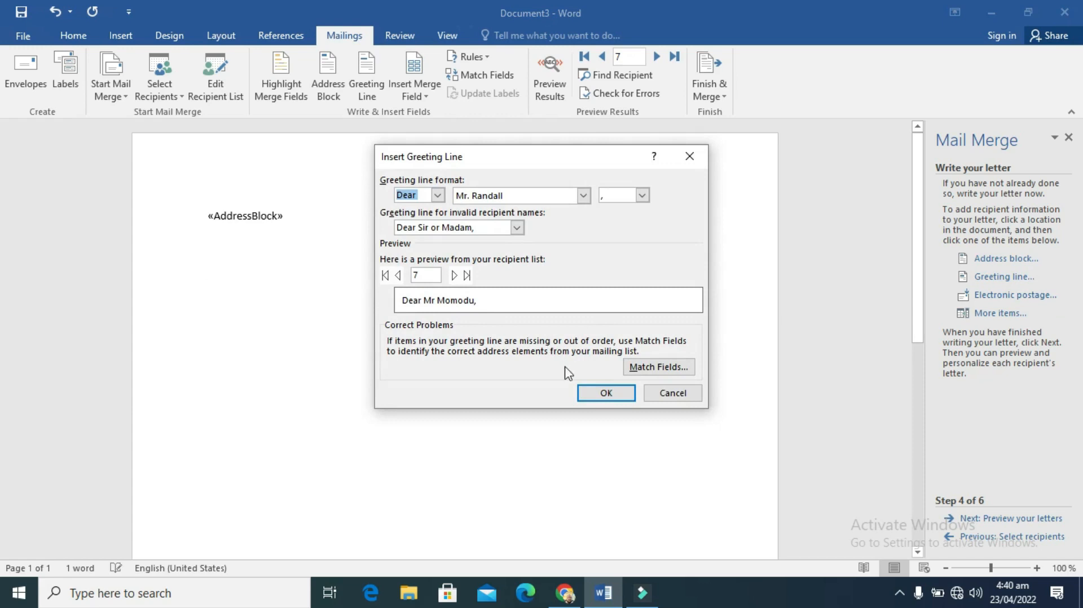
{"action": "left_click", "coordinate": [589, 394]}
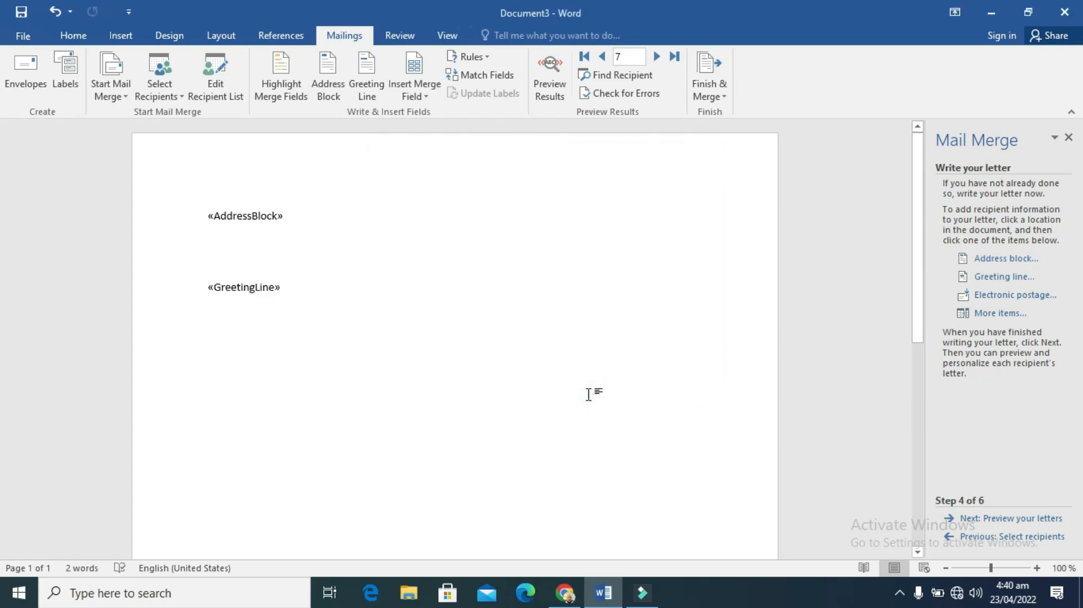
{"action": "key", "text": "Return"}
{"action": "key", "text": "Return"}
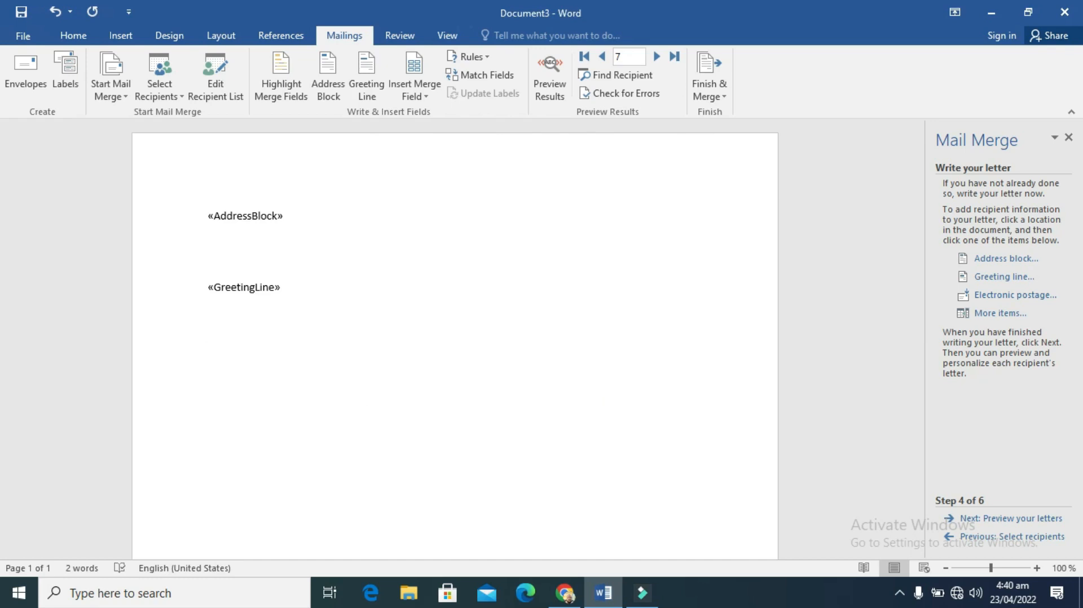
- Type the April 25th 2022 meeting notice, correcting 'forth coming' to 'forth-coming'
{"action": "type", "text": "This is a notification for participation in the forth coming meeting slated for April 25th 2022."}
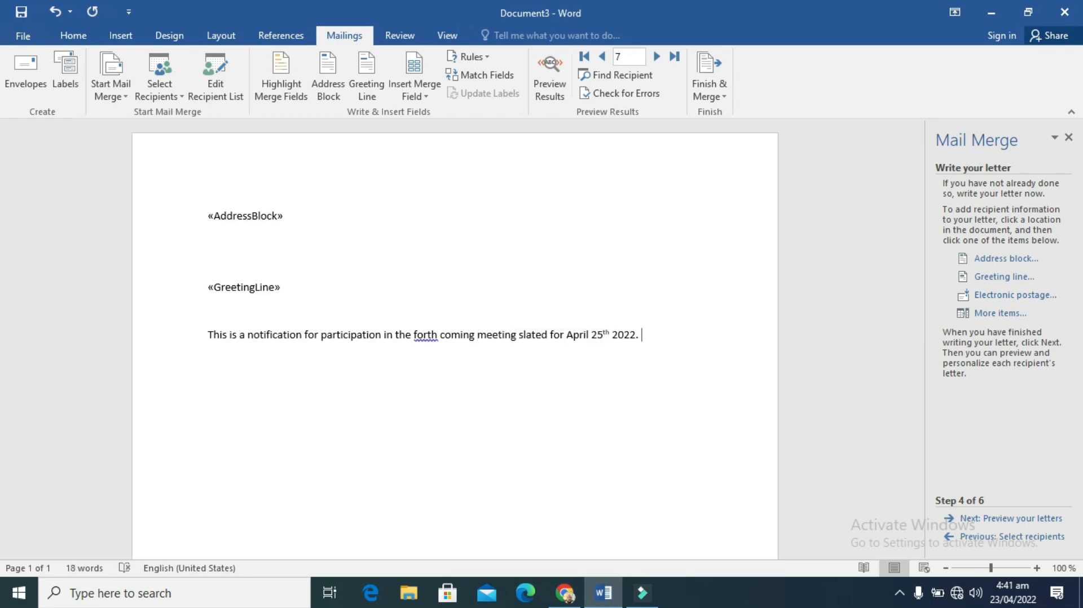
{"action": "right_click", "coordinate": [426, 333]}
{"action": "left_click", "coordinate": [435, 338]}
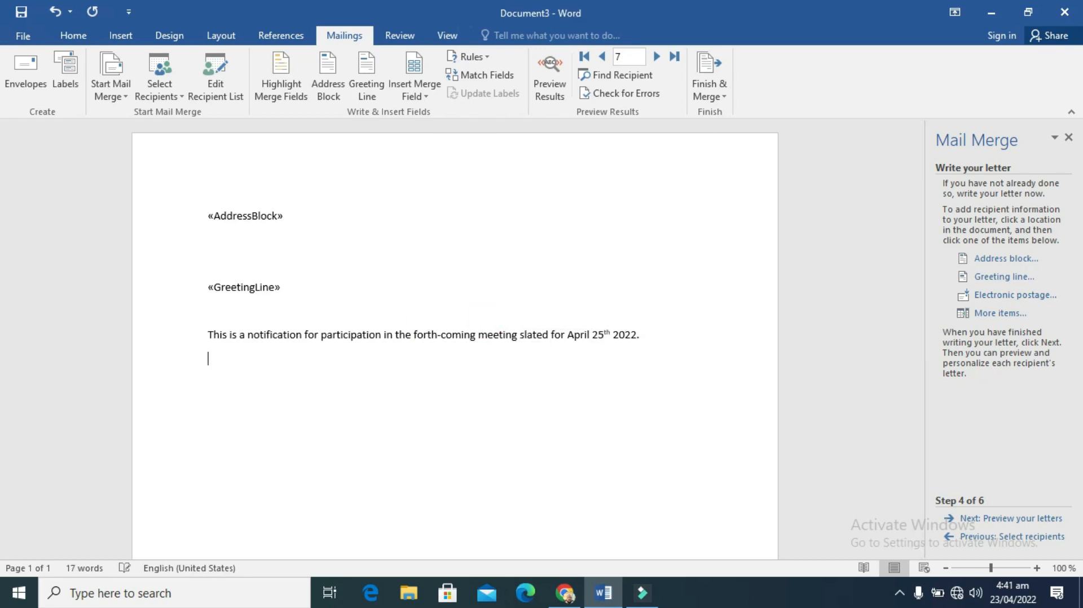
- Generate three sample paragraphs with =rand(3,2) and add a 'Sincerely' closing with the sender's name
{"action": "type", "text": "=rand(3,2)"}
{"action": "key", "text": "Return"}
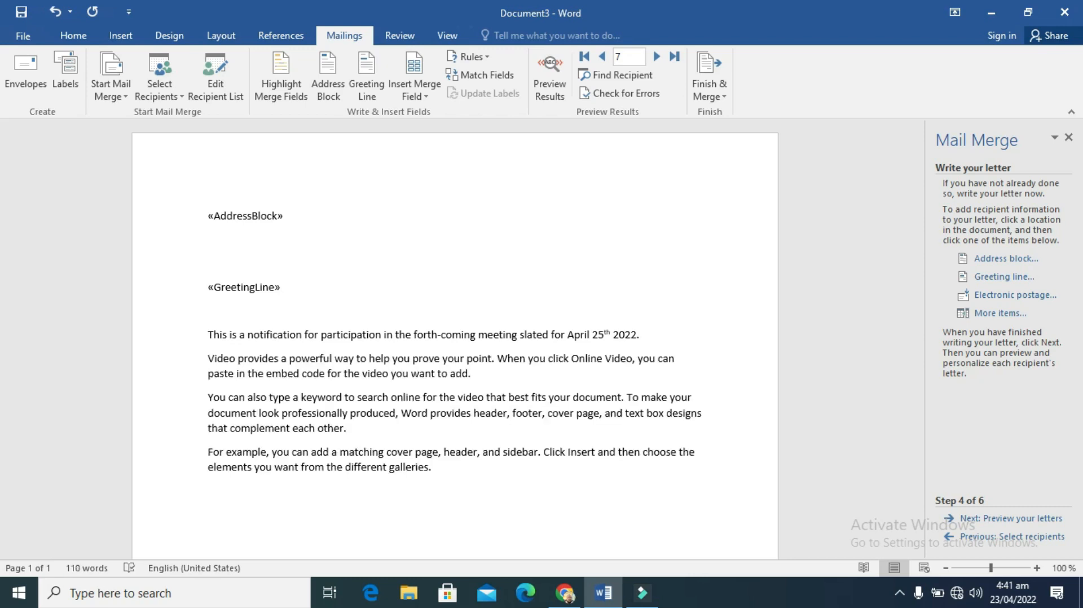
{"action": "type", "text": "Sincere"}
{"action": "type", "text": "ly "}
{"action": "type", "text": "Pierre"}
{"action": "type", "text": " Fra"}
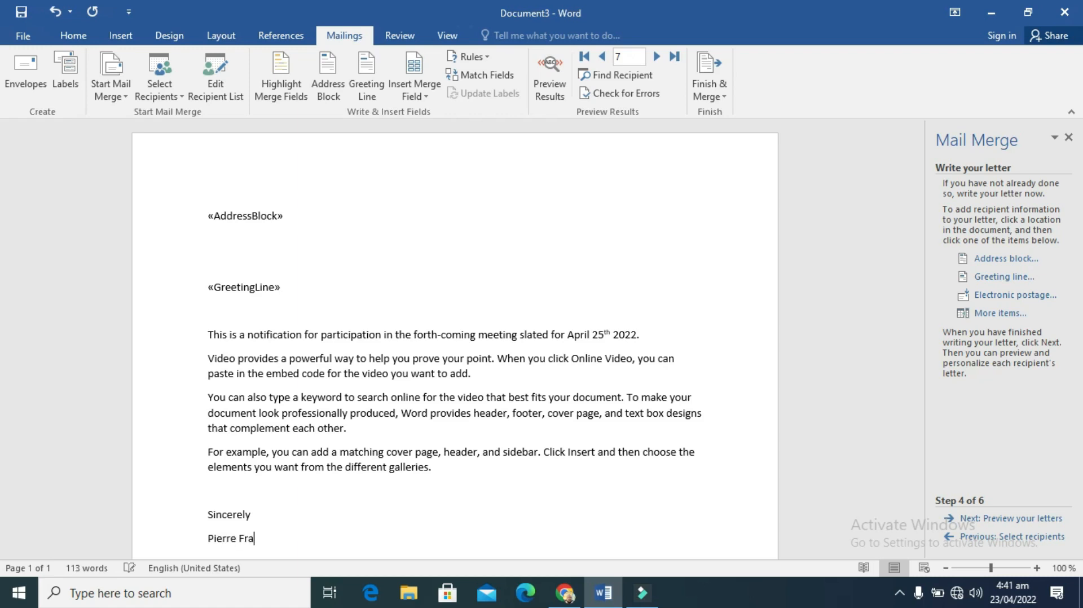
{"action": "type", "text": "ncis"}
- Preview the merged letters from the first member through the fourth, then proceed to completing the merge
{"action": "left_click", "coordinate": [1018, 519]}
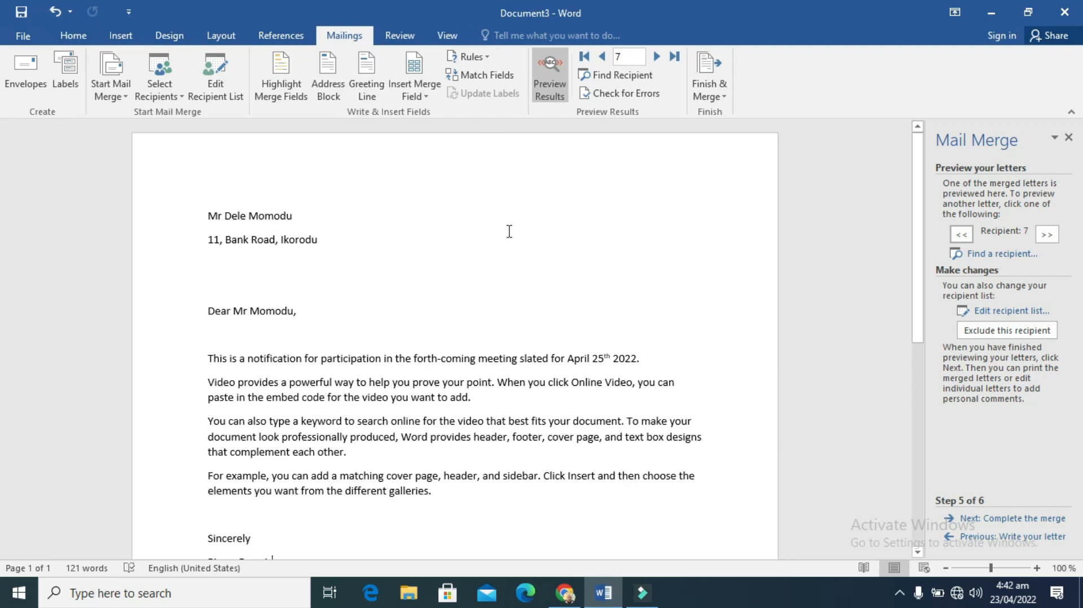
{"action": "left_click", "coordinate": [602, 57]}
{"action": "left_click", "coordinate": [602, 57]}
{"action": "left_click", "coordinate": [601, 57]}
{"action": "left_click", "coordinate": [601, 56]}
{"action": "left_click", "coordinate": [601, 57]}
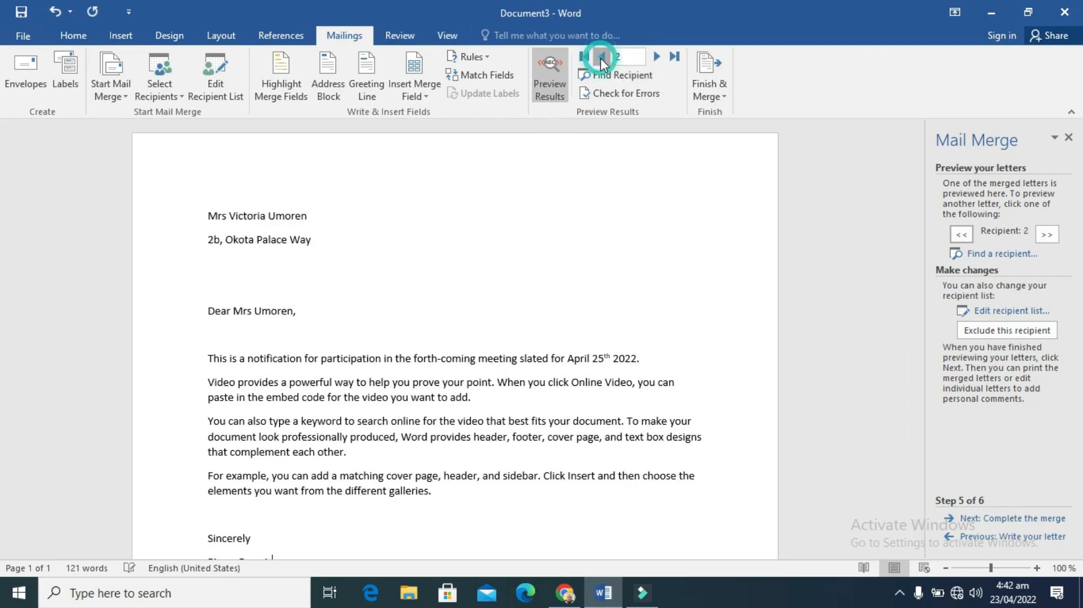
{"action": "left_click", "coordinate": [601, 58]}
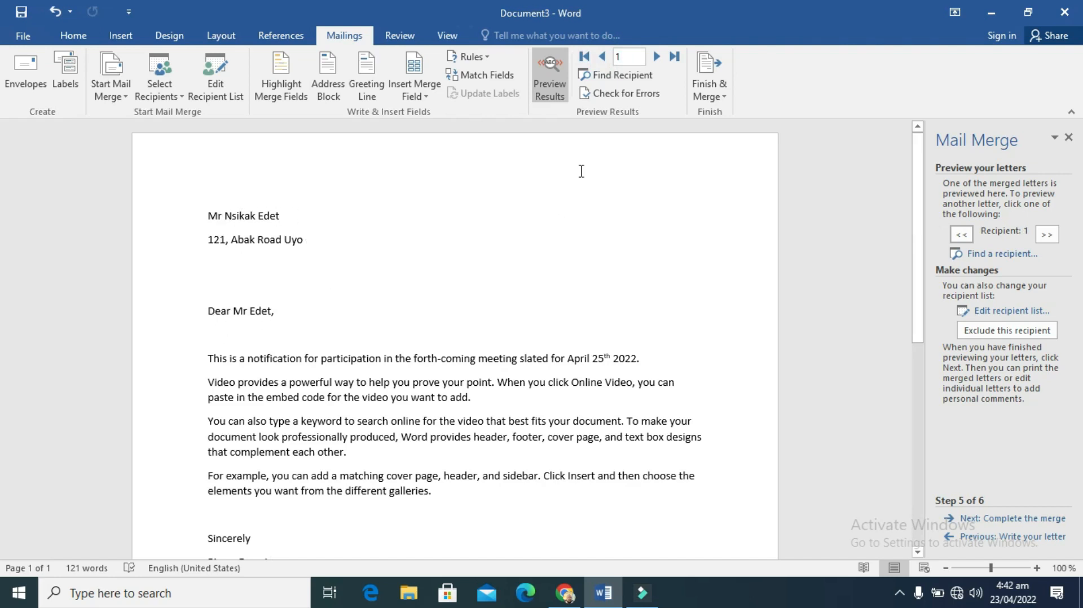
{"action": "left_click", "coordinate": [657, 57]}
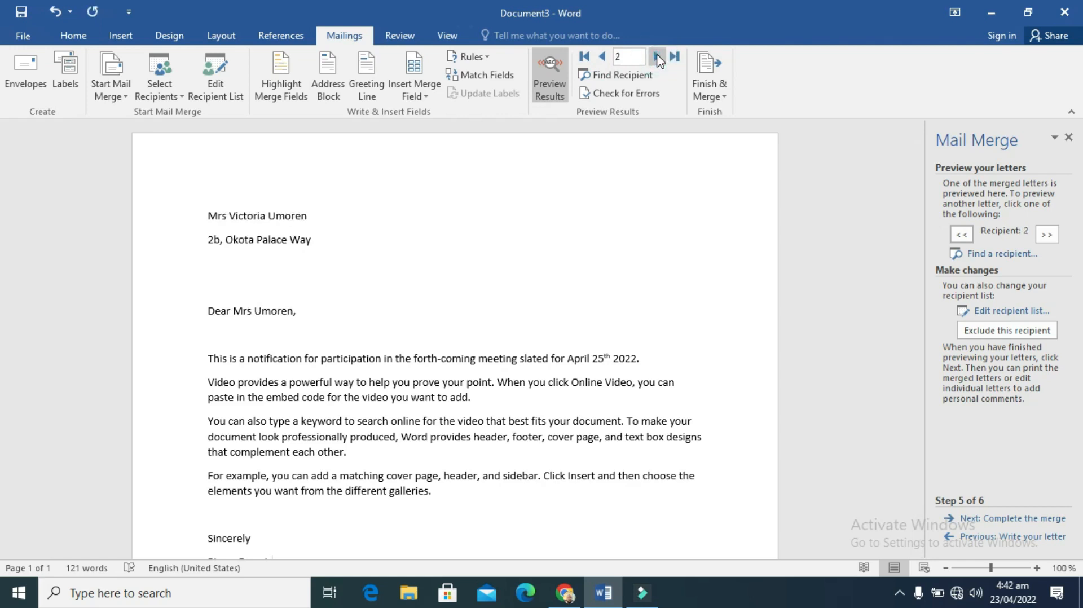
{"action": "left_click", "coordinate": [657, 57]}
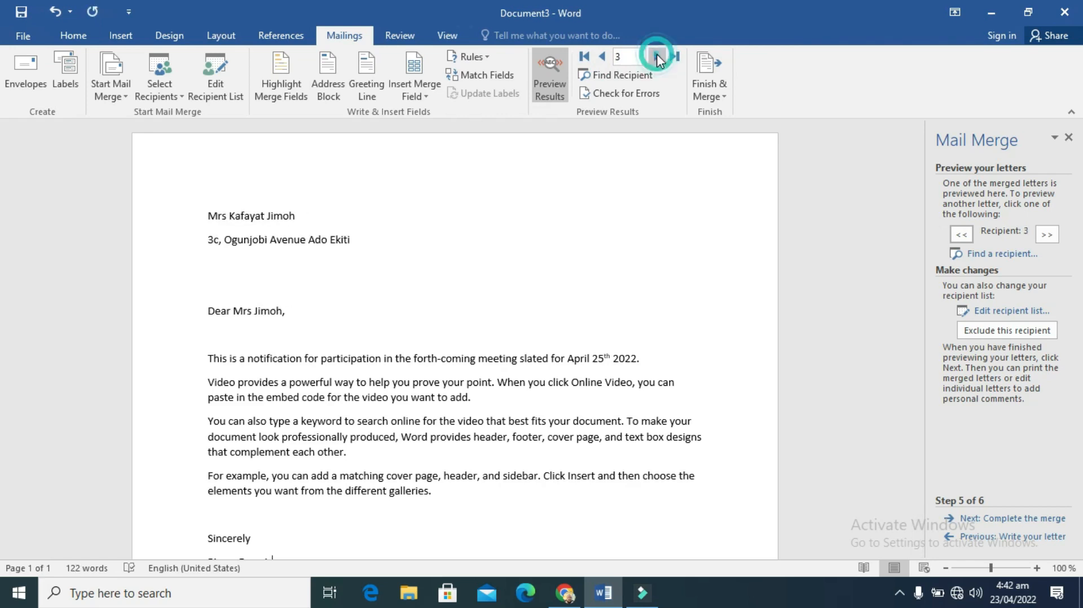
{"action": "left_click", "coordinate": [657, 57]}
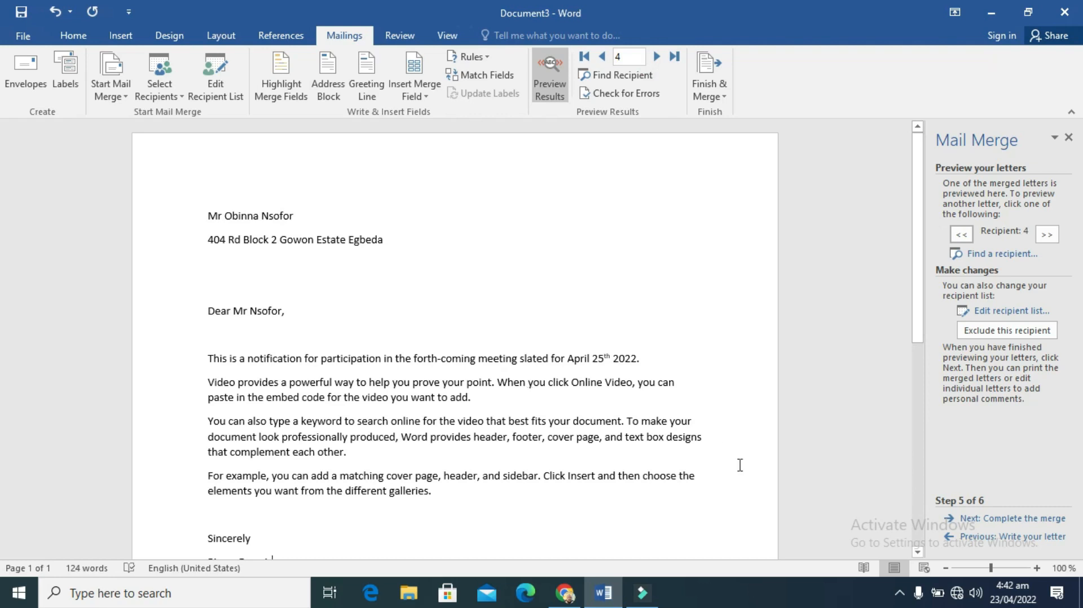
{"action": "left_click", "coordinate": [1021, 519]}
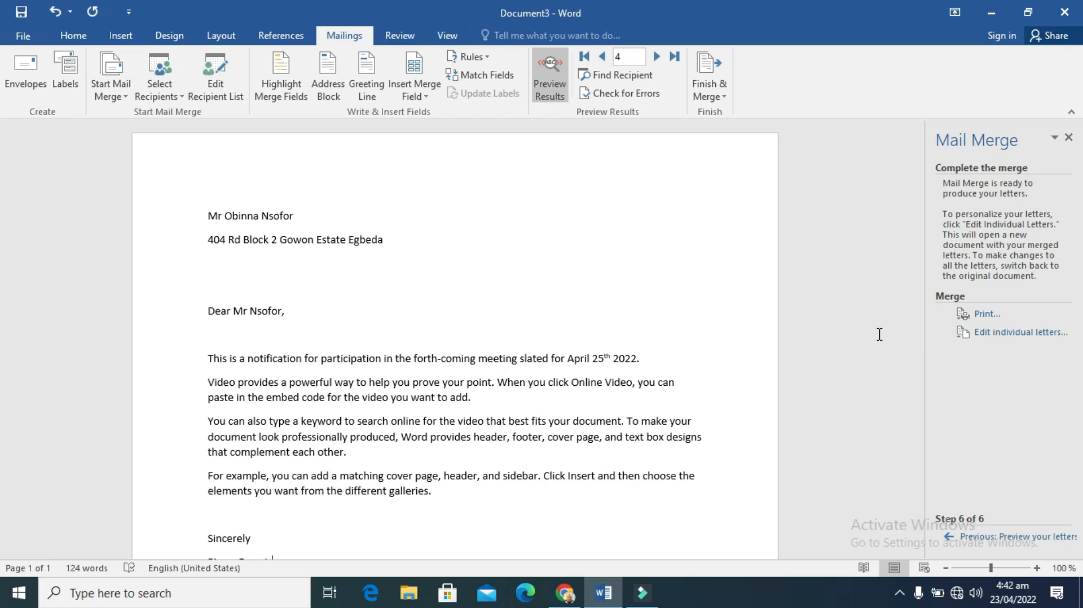
- Merge all records into the new Letters2 document and scroll through the individual letters
{"action": "left_click", "coordinate": [1009, 329]}
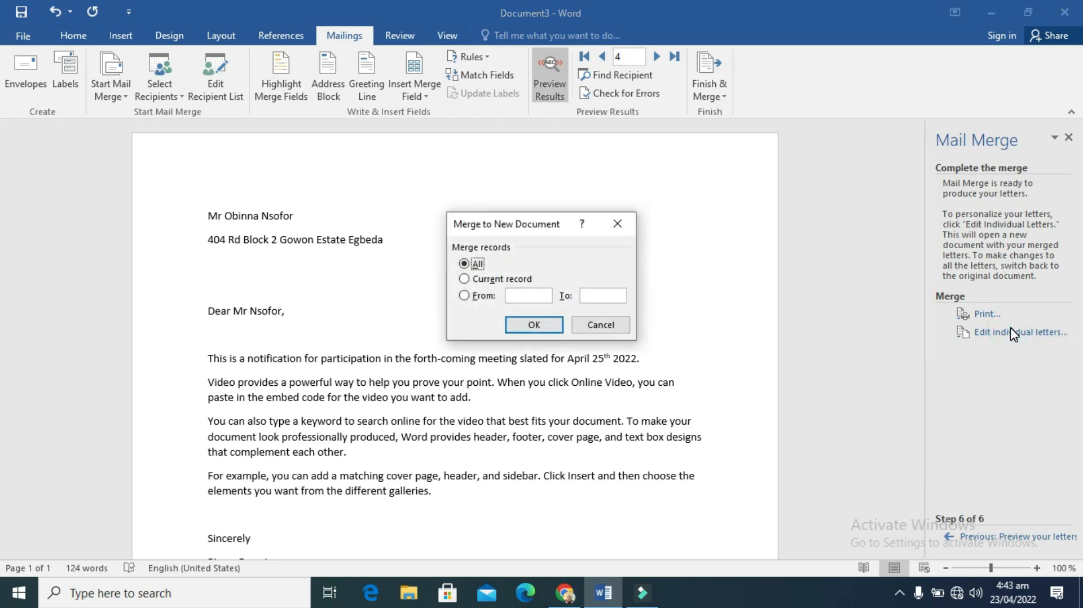
{"action": "left_click", "coordinate": [545, 324]}
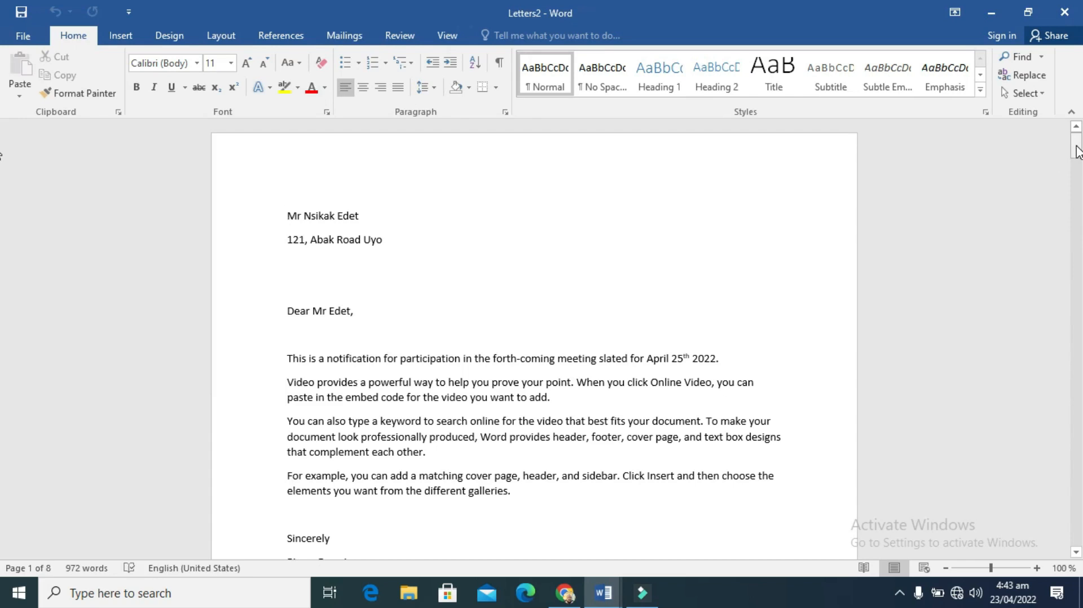
{"action": "left_click_drag", "start_coordinate": [1076, 151], "coordinate": [1076, 304]}
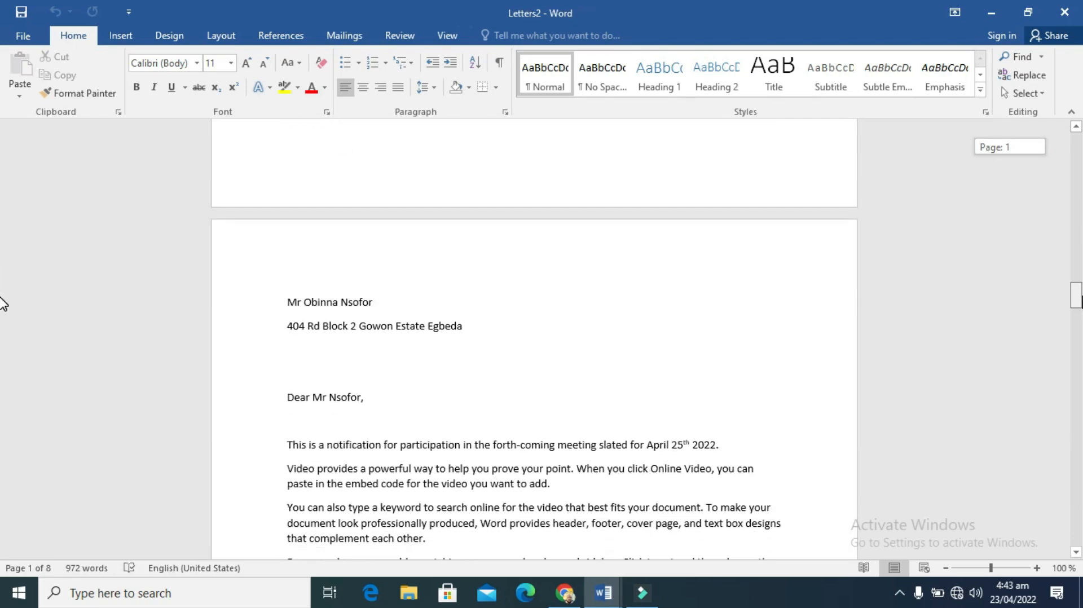
{"action": "scroll", "coordinate": [2, 307], "scroll_direction": "down", "scroll_amount": 5}
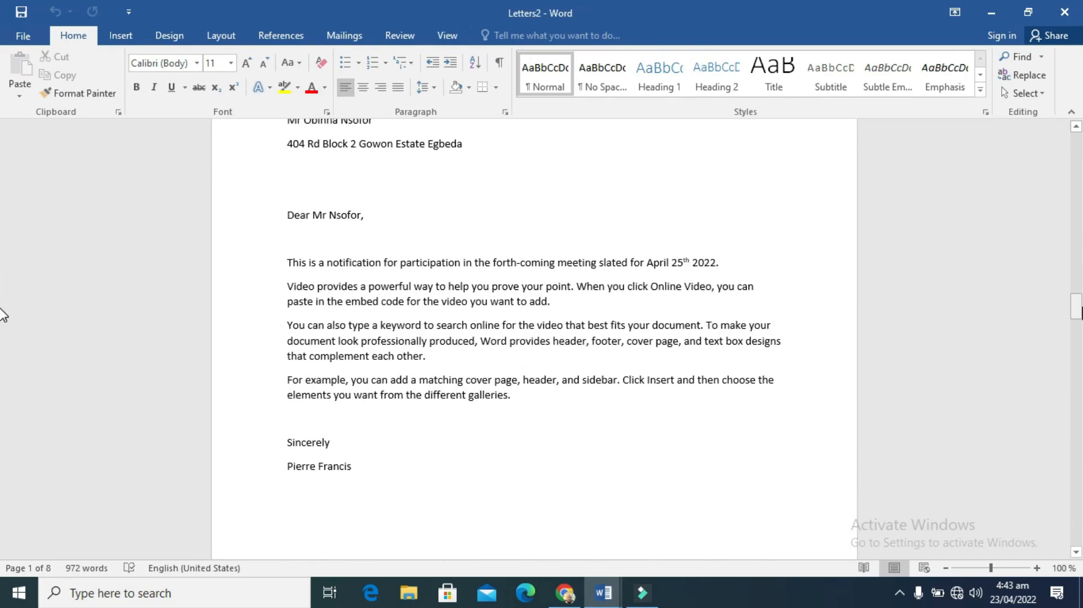
- Add a paragraph naming the member meeting secretary and urgently requesting confirmation for printing the program
{"action": "left_click", "coordinate": [523, 399]}
{"action": "key", "text": "Return"}
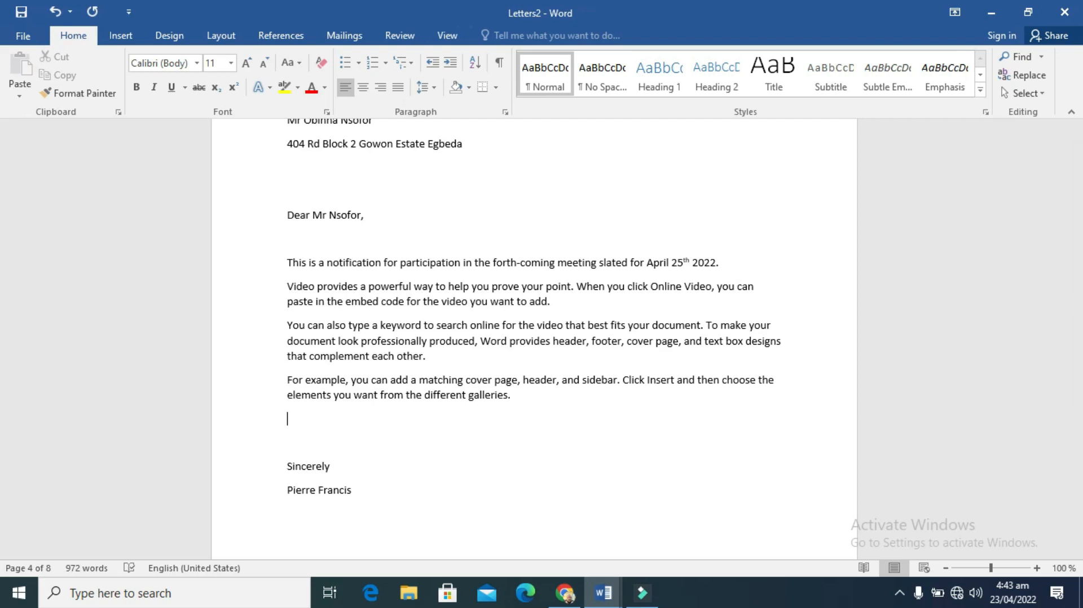
{"action": "type", "text": "Kindly note, you will s"}
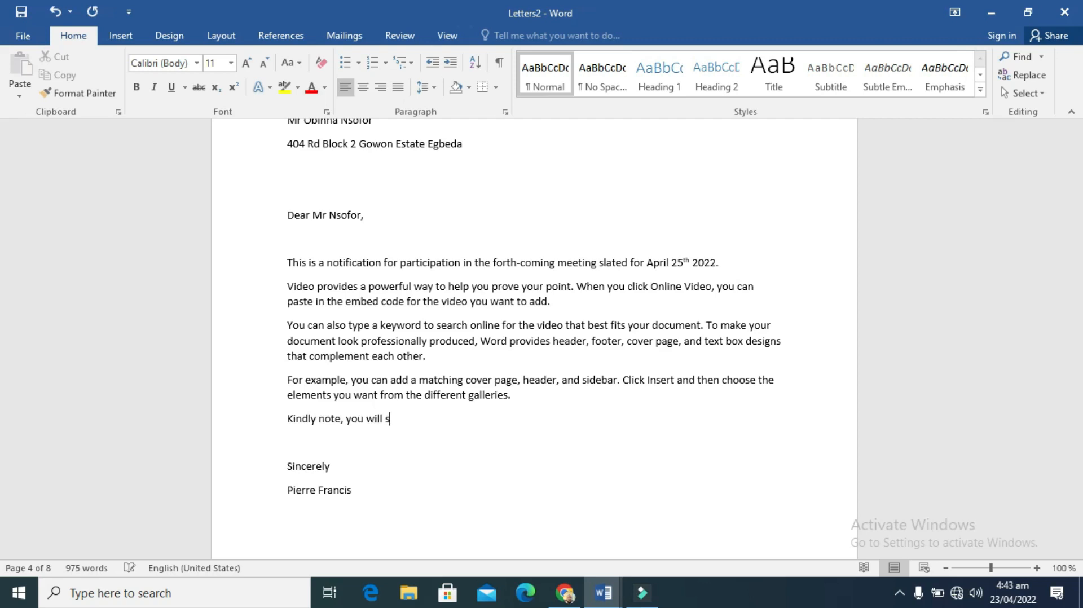
{"action": "type", "text": "erve as the secretary for th"}
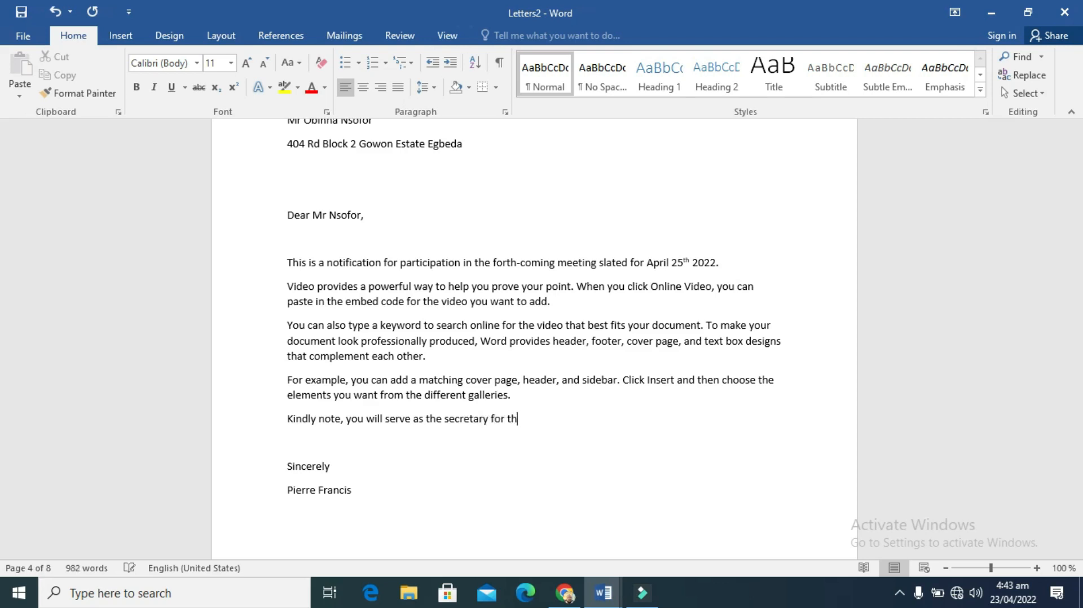
{"action": "type", "text": "e meeting"}
{"action": "type", "text": ". Your q"}
{"action": "type", "text": "onfir"}
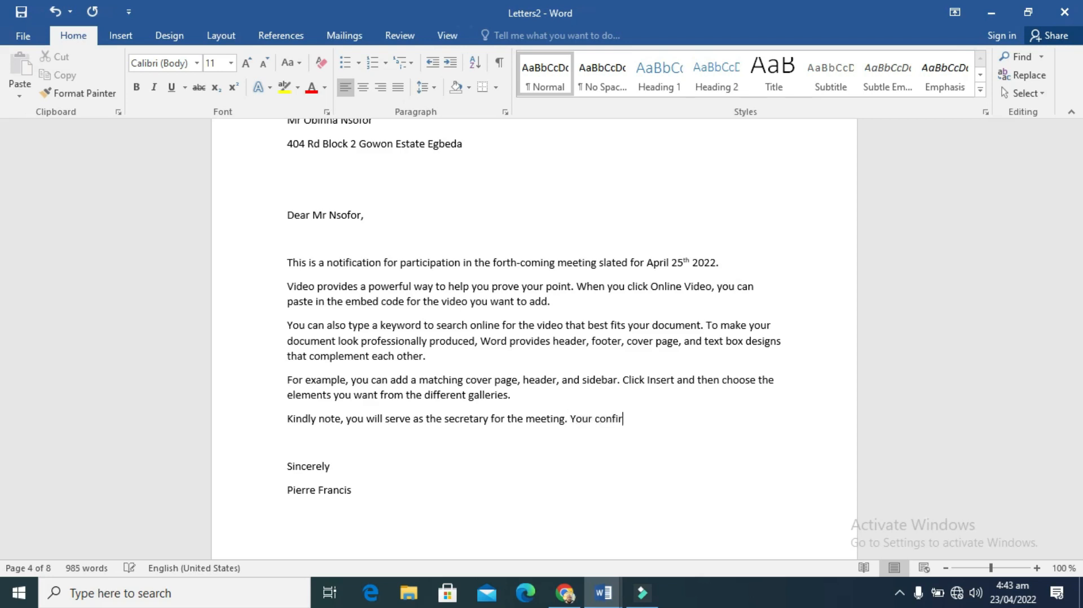
{"action": "type", "text": "mation ususe"}
{"action": "key", "text": "BackSpace"}
{"action": "key", "text": "BackSpace"}
{"action": "key", "text": "BackSpace"}
{"action": "key", "text": "BackSpace"}
{"action": "key", "text": "BackSpace"}
{"action": "key", "text": "BackSpace"}
{"action": "type", "text": "is needed urgentl"}
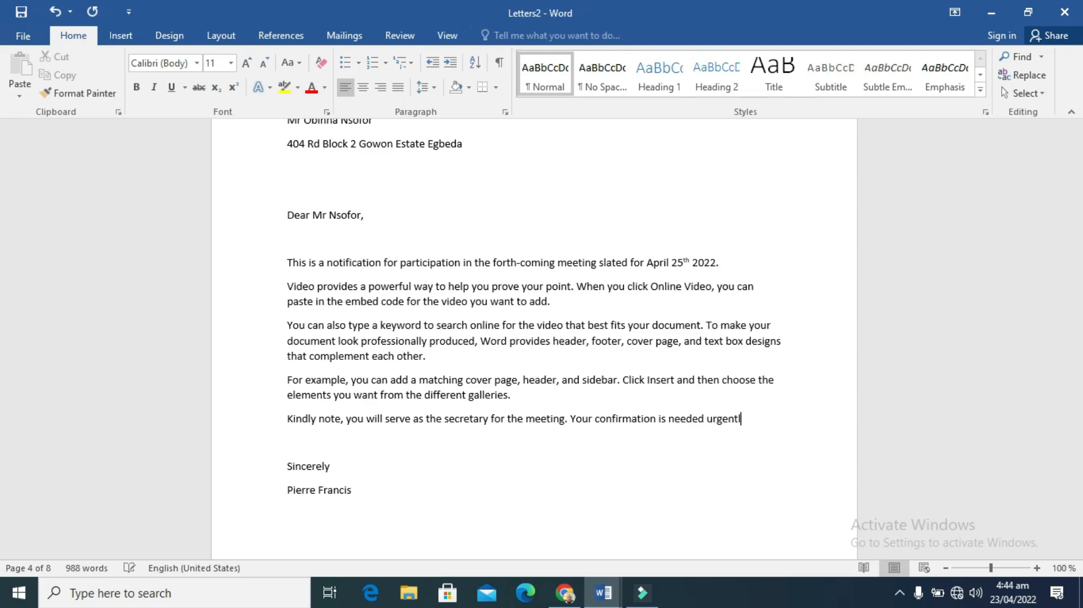
{"action": "type", "text": "y for us t "}
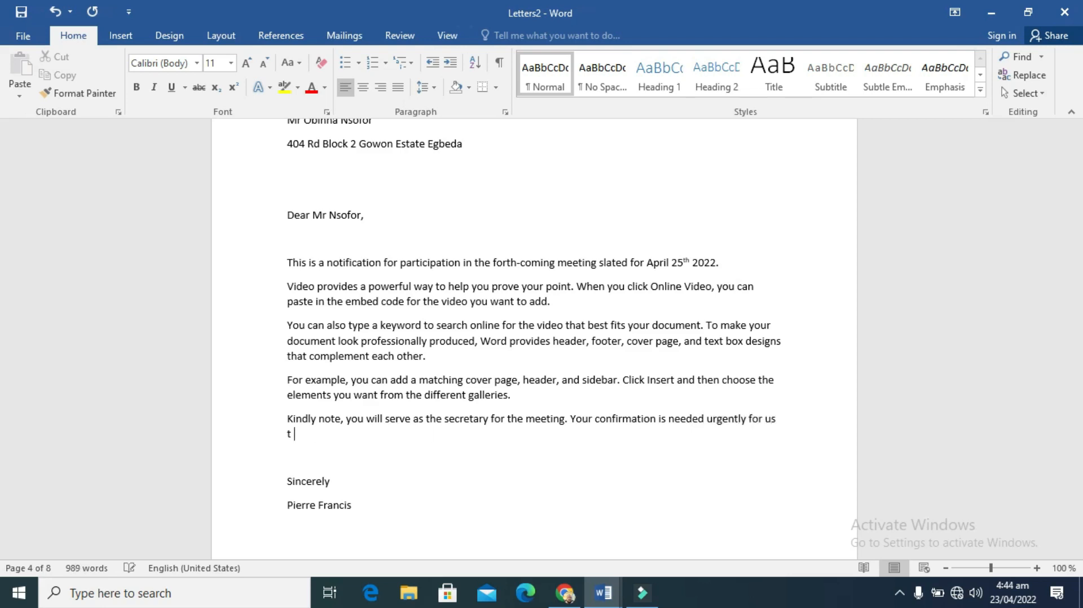
{"action": "type", "text": "o go ahead with the p"}
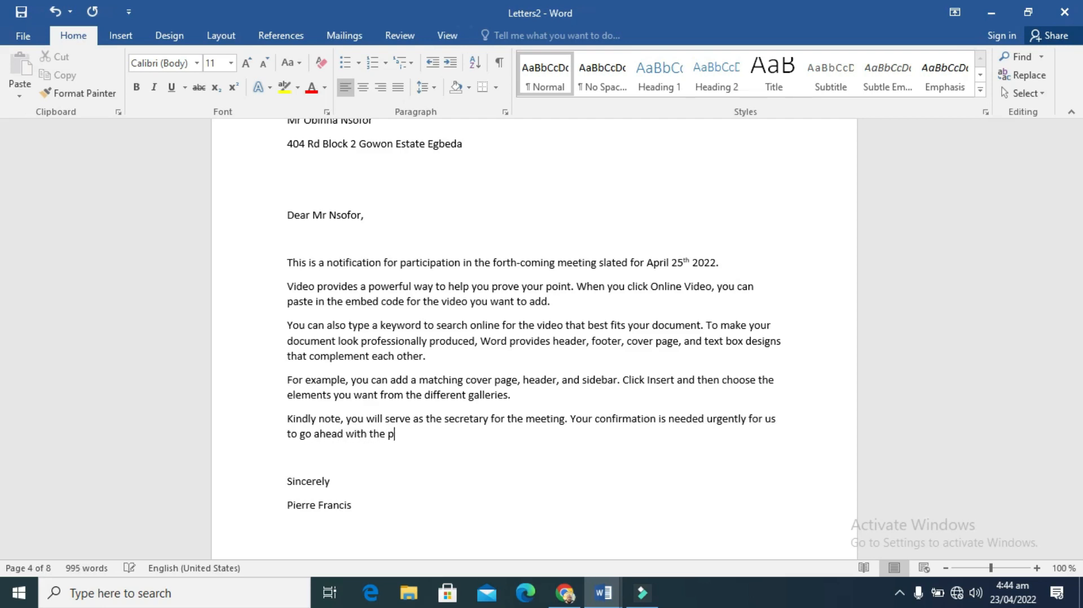
{"action": "type", "text": "rinting of the pro"}
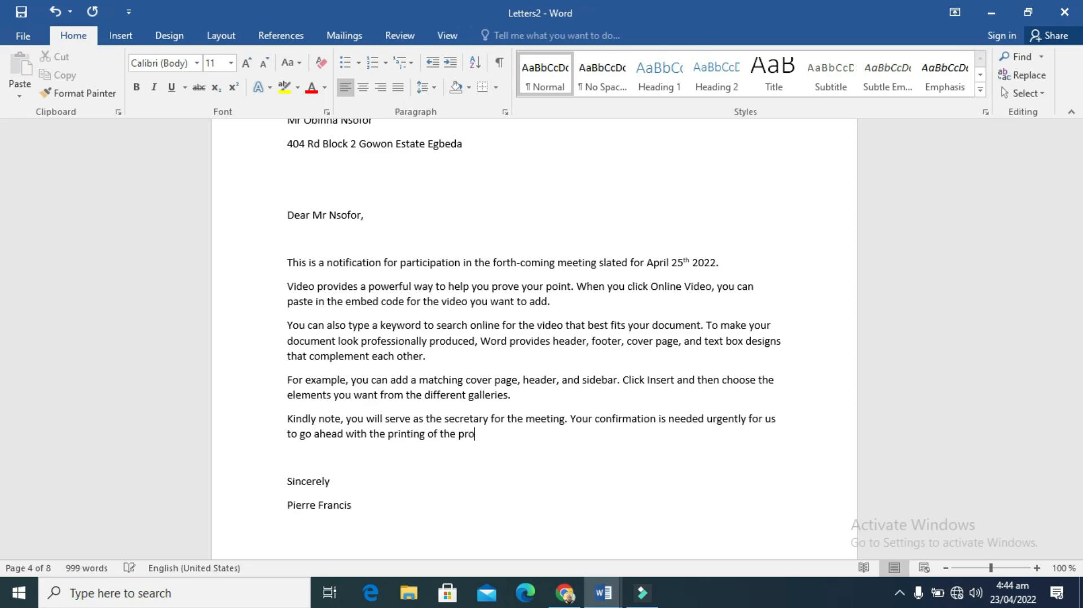
{"action": "type", "text": "gram for the d"}
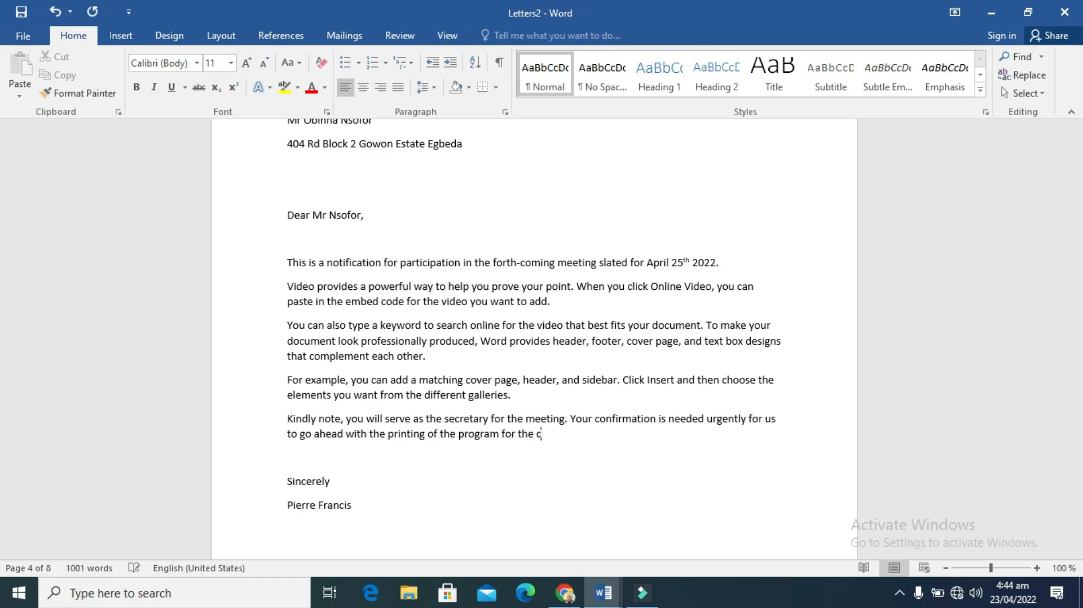
{"action": "type", "text": "ay."}
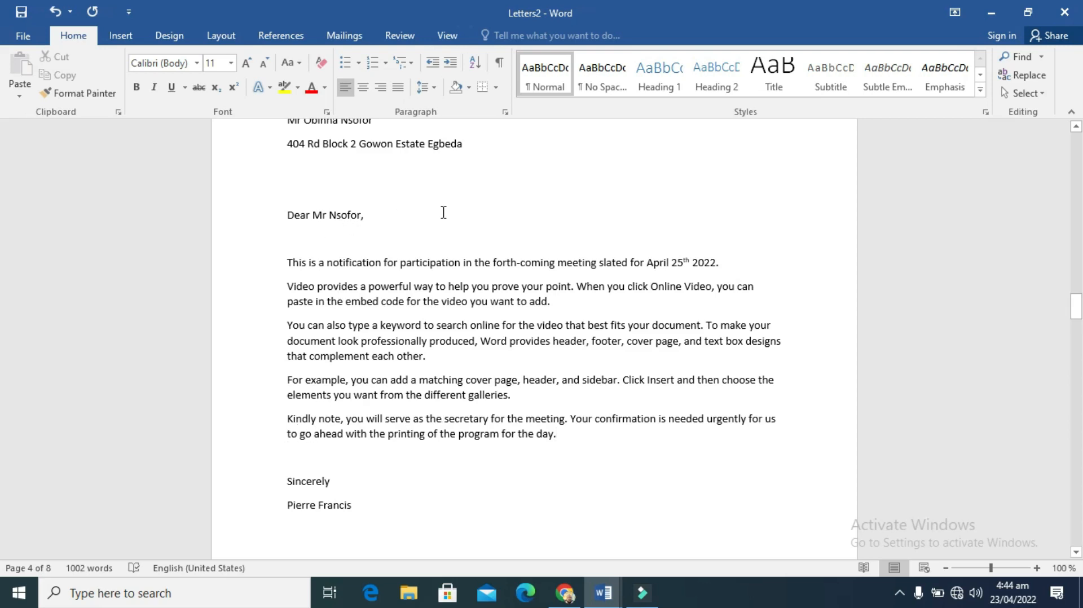
{"action": "left_click", "coordinate": [24, 36]}
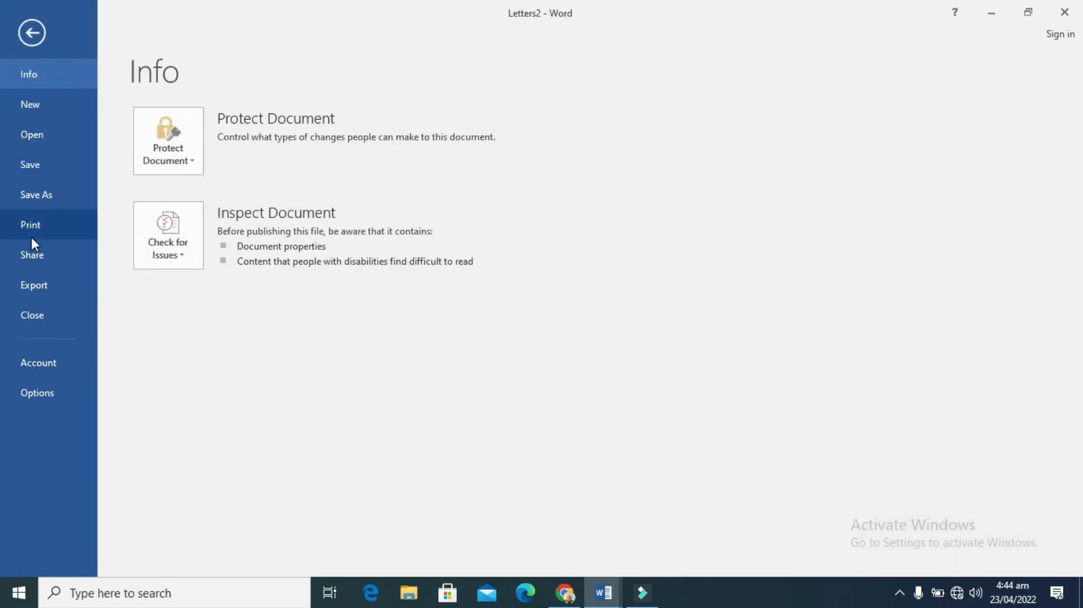
- Close Letters2 without saving its changes, leaving the Document3 letter open
{"action": "left_click", "coordinate": [32, 24]}
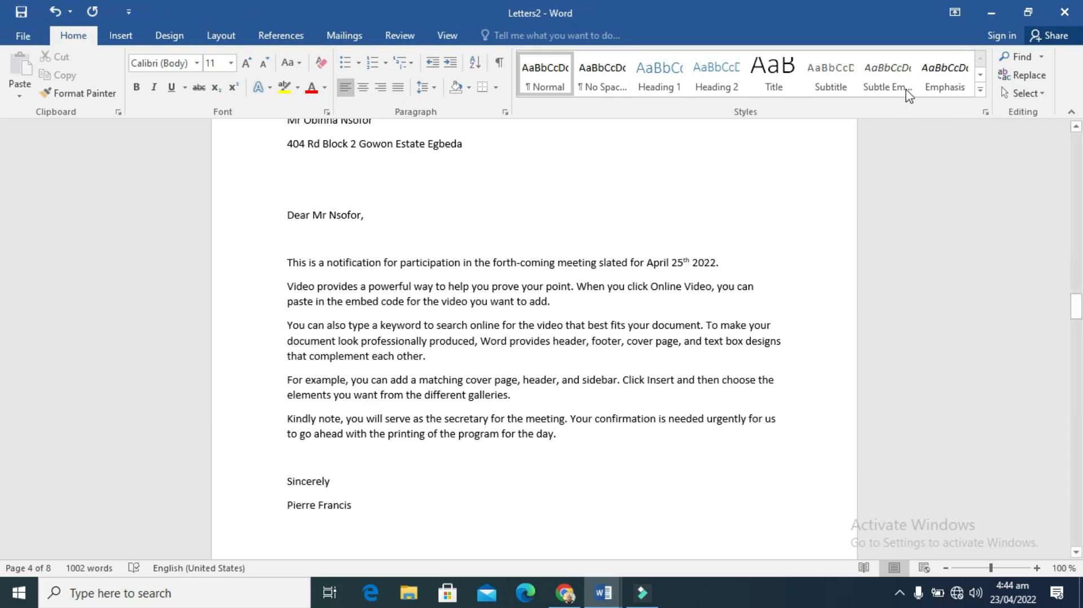
{"action": "left_click", "coordinate": [1063, 14]}
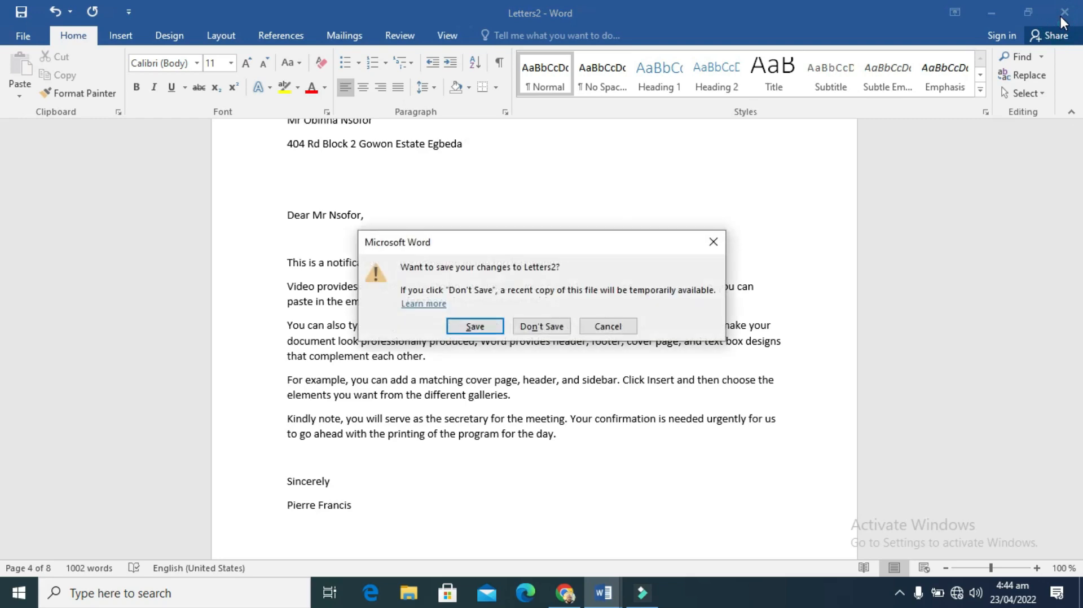
{"action": "left_click", "coordinate": [560, 326]}
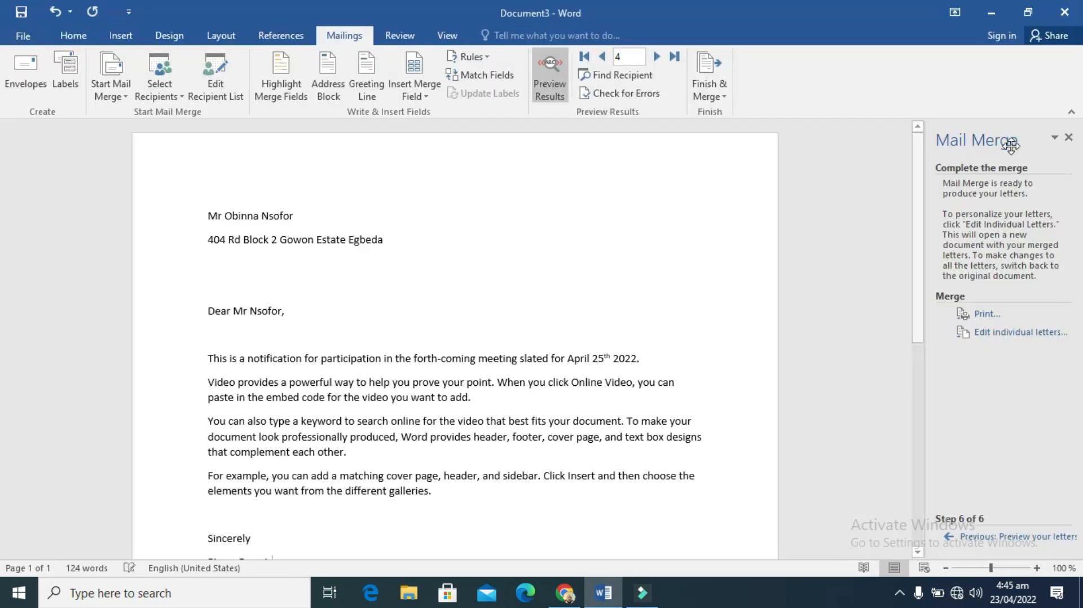
- Close the Mail Merge pane and create a new blank Document4 with Ctrl+N
{"action": "left_click", "coordinate": [1069, 138]}
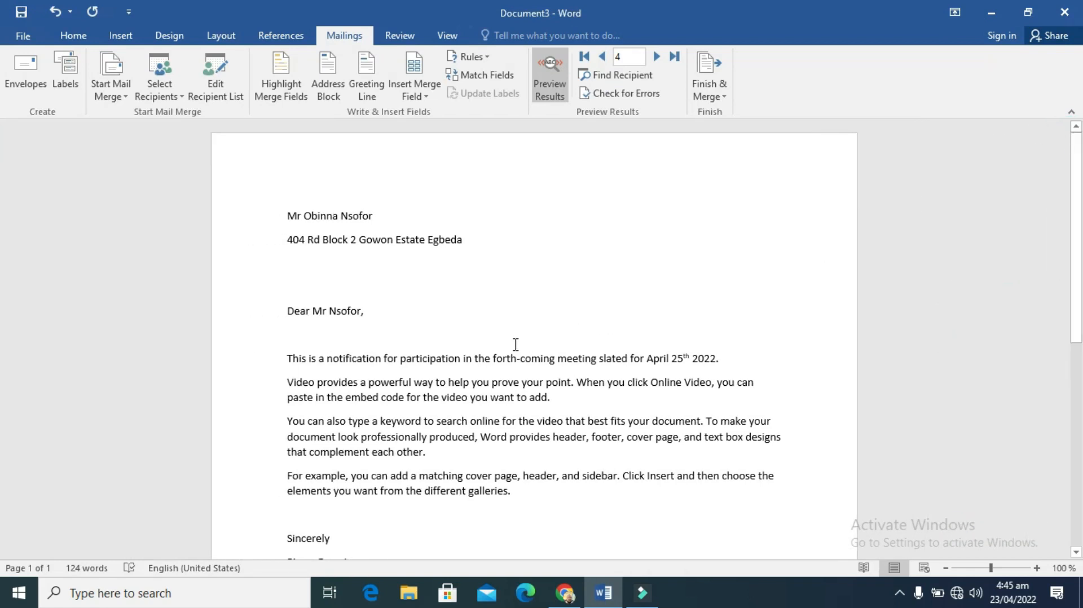
{"action": "key", "text": "ctrl+n"}
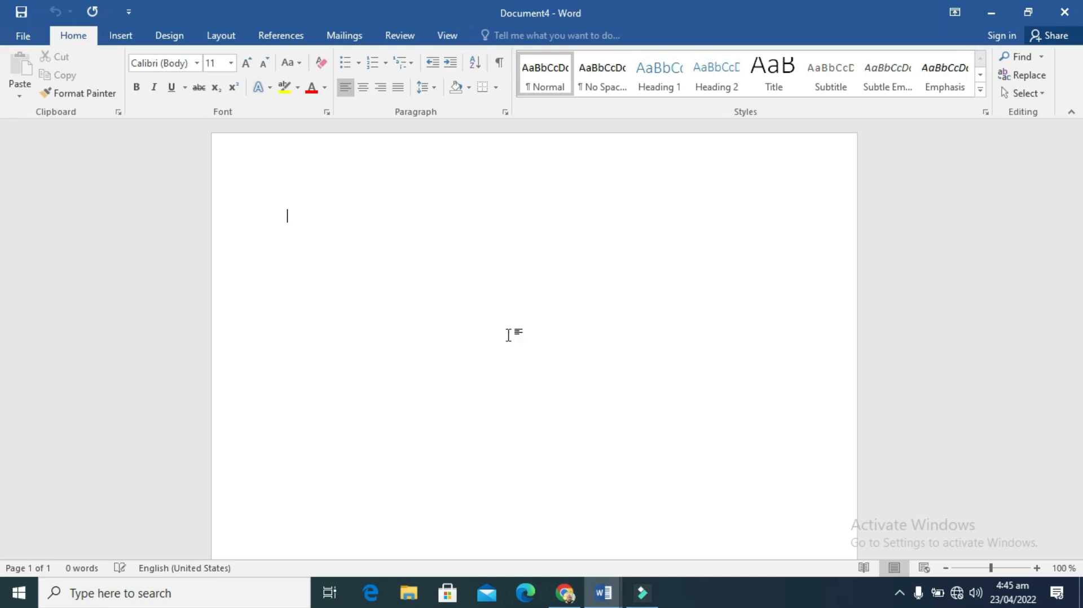
- Run the Step-by-Step Mail Merge Wizard for letters and browse for an existing recipient list
{"action": "left_click", "coordinate": [345, 37]}
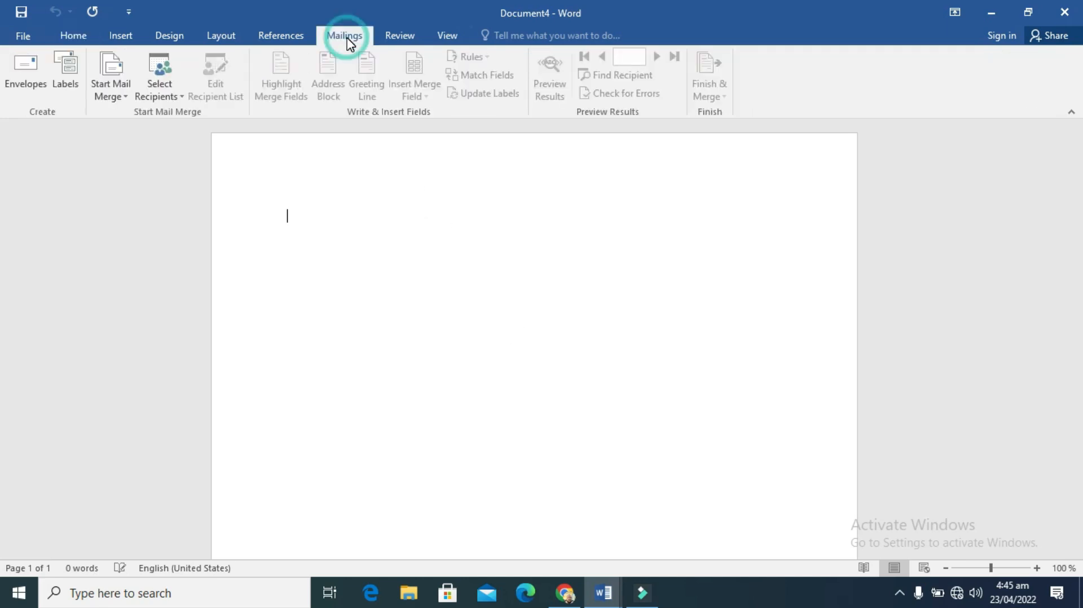
{"action": "left_click", "coordinate": [127, 96]}
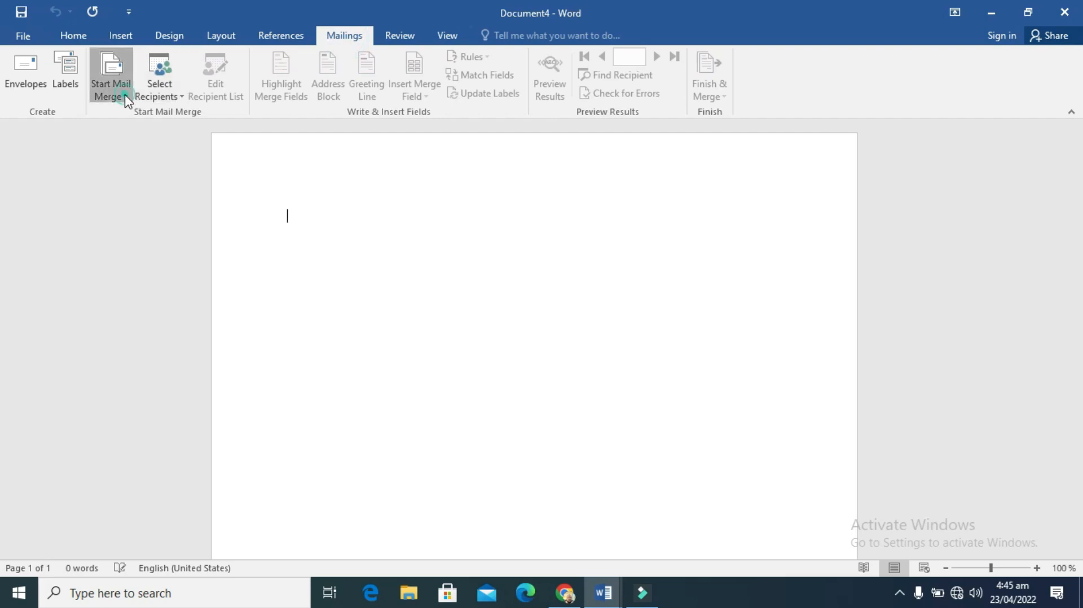
{"action": "left_click", "coordinate": [151, 233]}
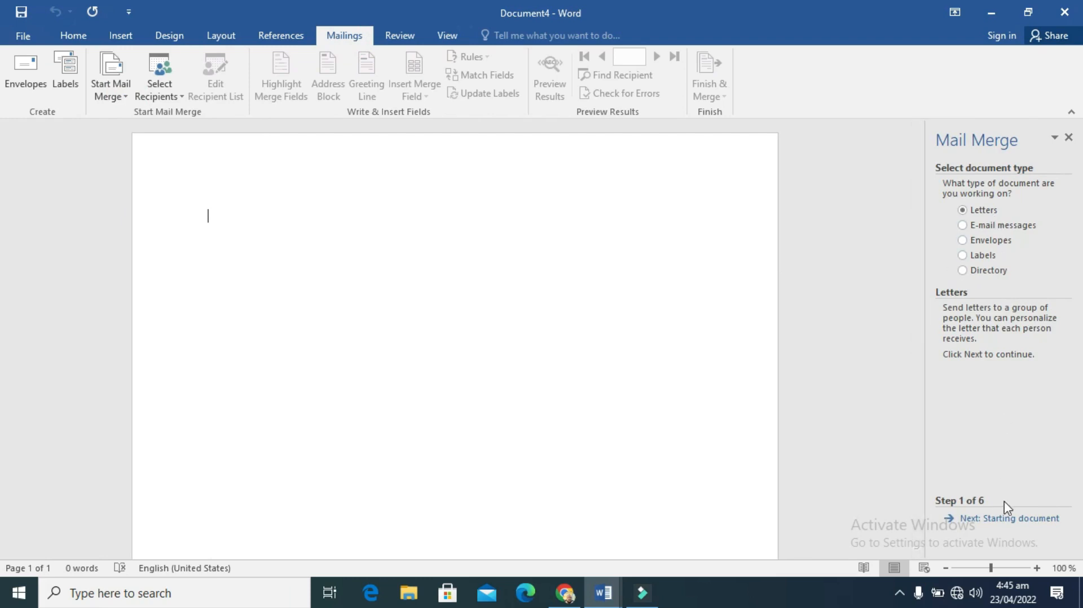
{"action": "left_click", "coordinate": [1015, 518]}
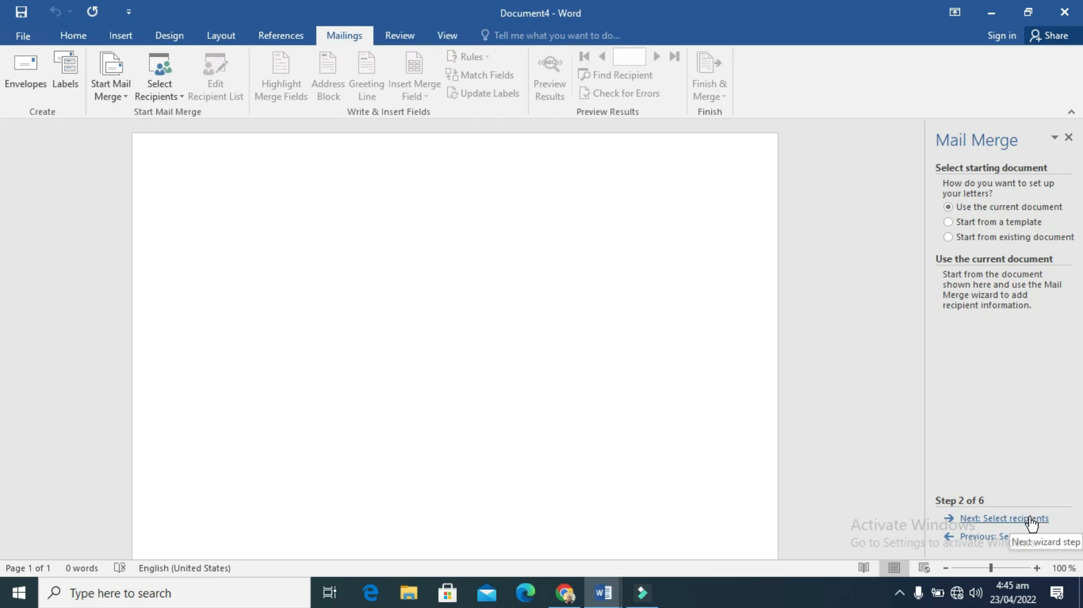
{"action": "left_click", "coordinate": [1032, 519]}
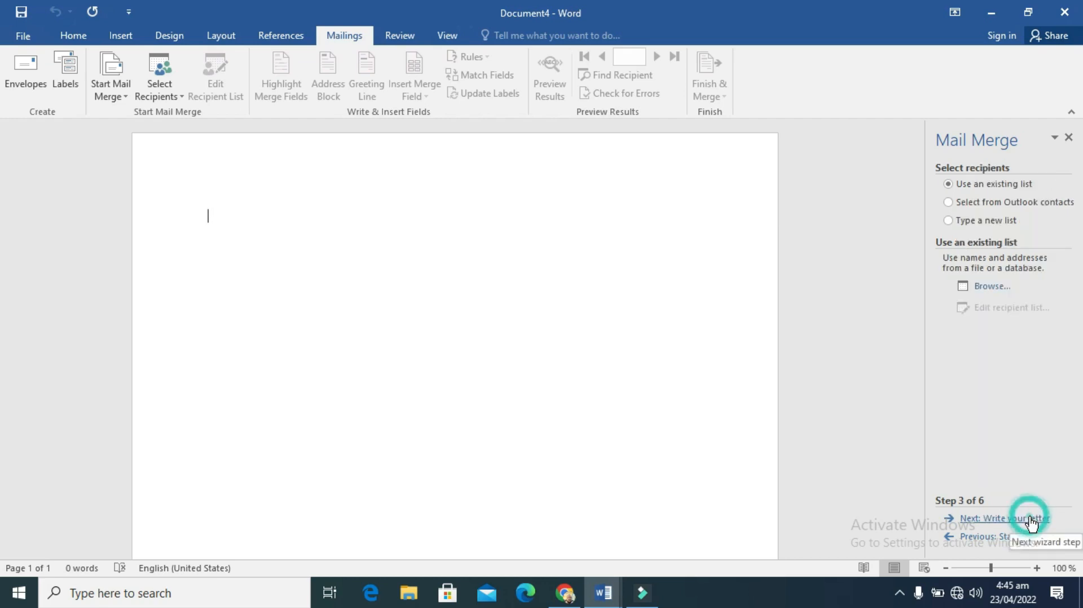
{"action": "left_click", "coordinate": [989, 288]}
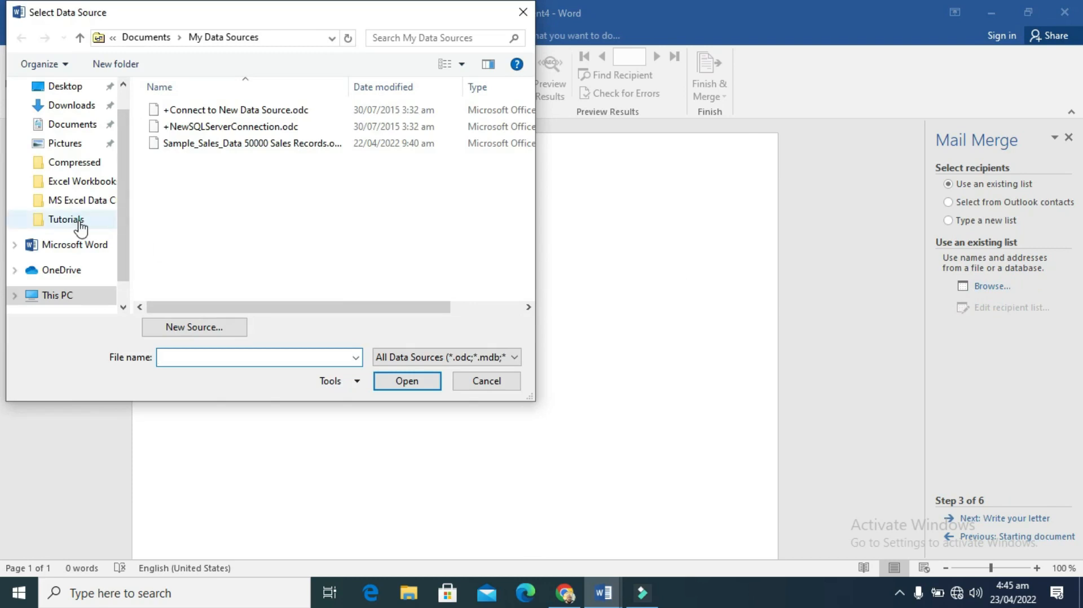
- Use the Payment Status$ table of Tutorials > Excel Workbooks > Membership Dues.xlsx, keeping all eight recipients
{"action": "left_click", "coordinate": [79, 225]}
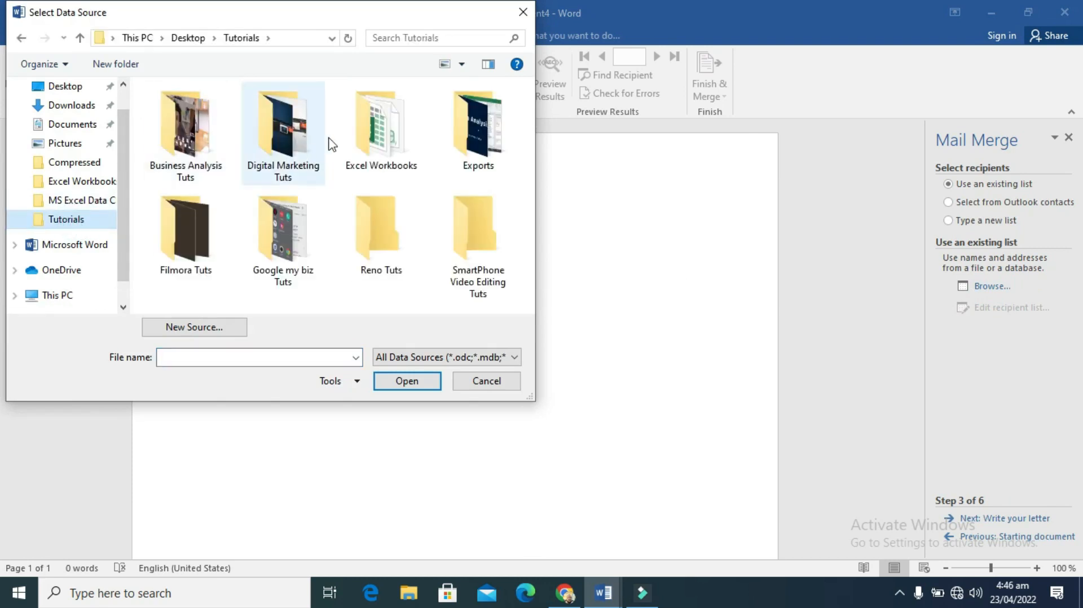
{"action": "double_click", "coordinate": [392, 132]}
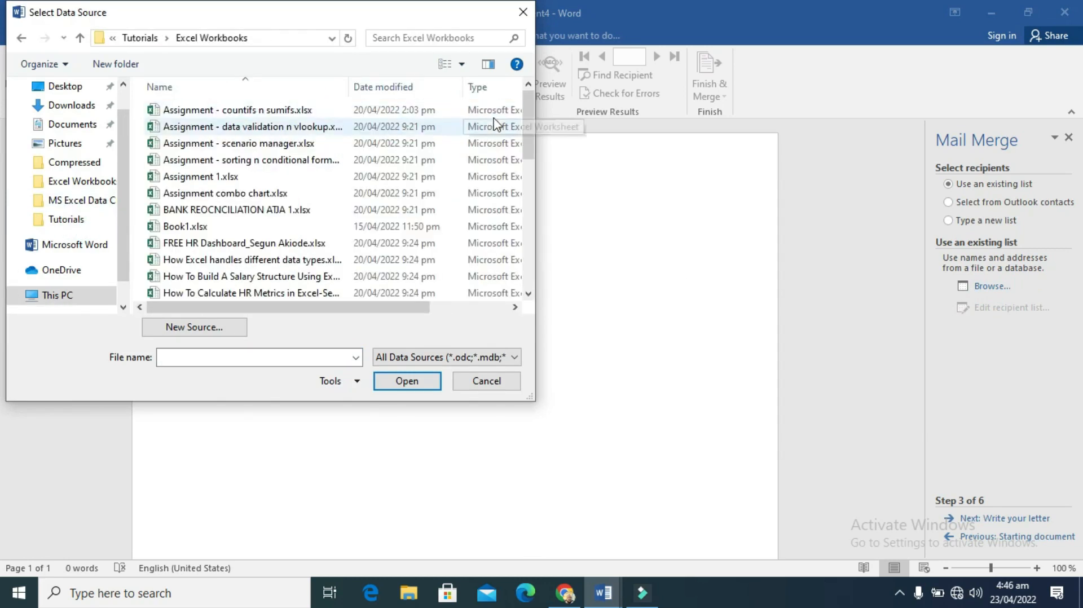
{"action": "left_click", "coordinate": [530, 125]}
{"action": "left_click_drag", "start_coordinate": [531, 136], "coordinate": [531, 204]}
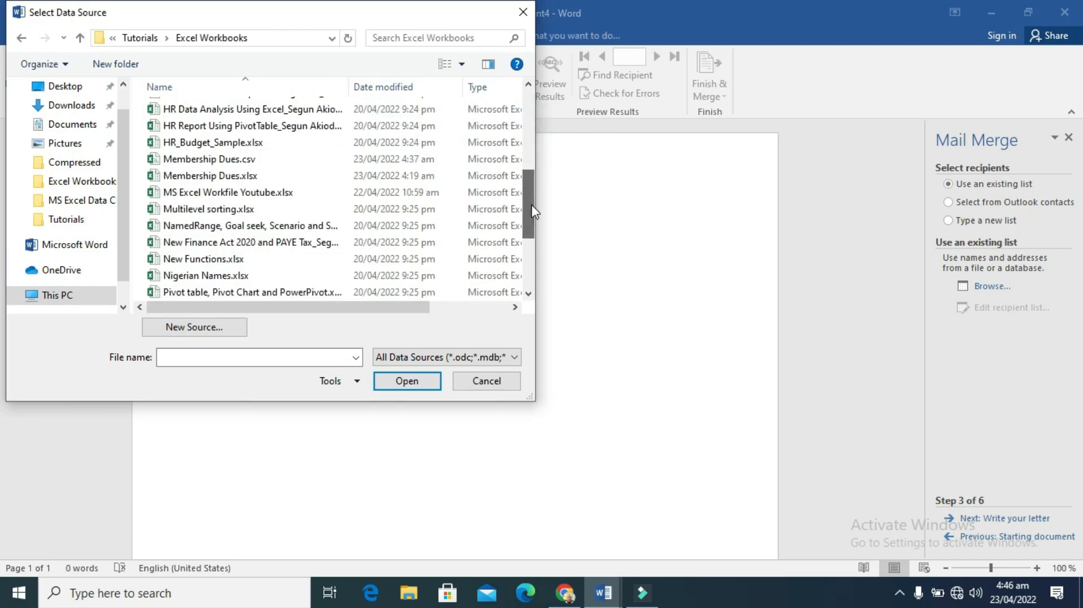
{"action": "left_click", "coordinate": [239, 176]}
{"action": "left_click", "coordinate": [376, 383]}
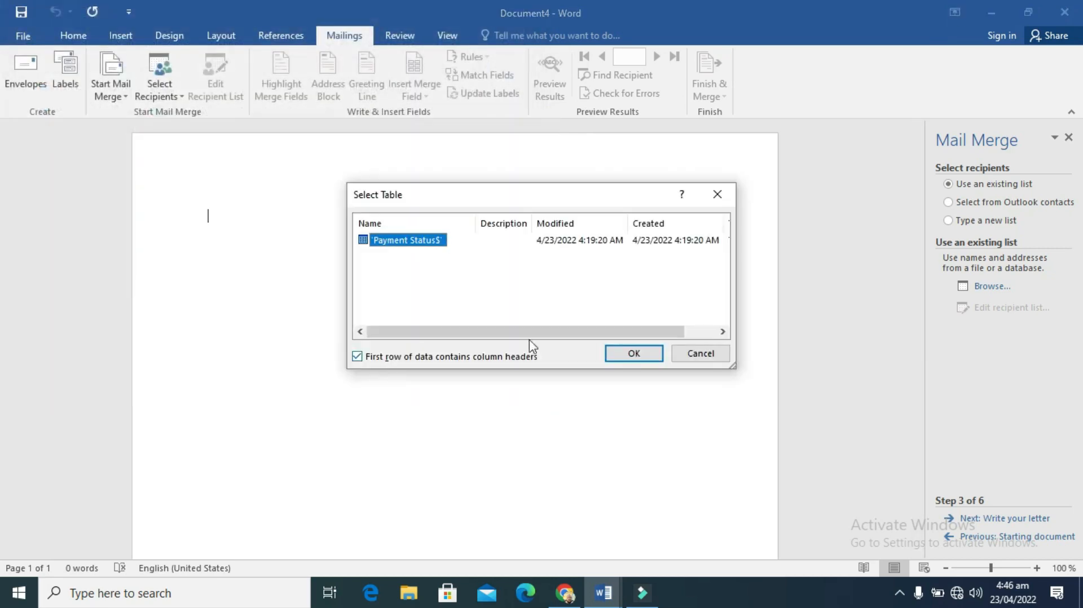
{"action": "left_click", "coordinate": [628, 355]}
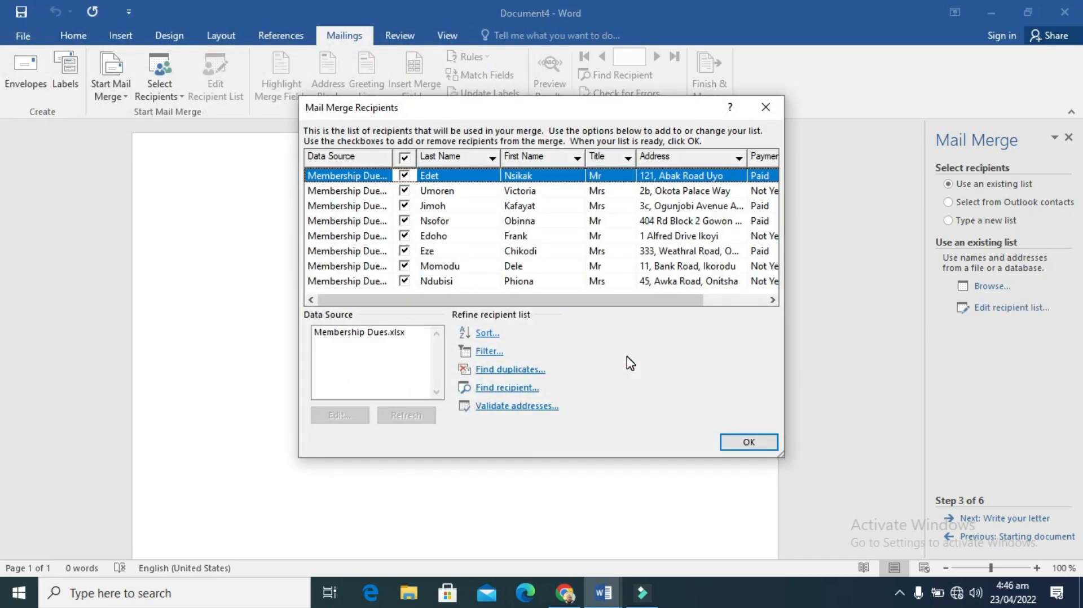
{"action": "left_click", "coordinate": [750, 439]}
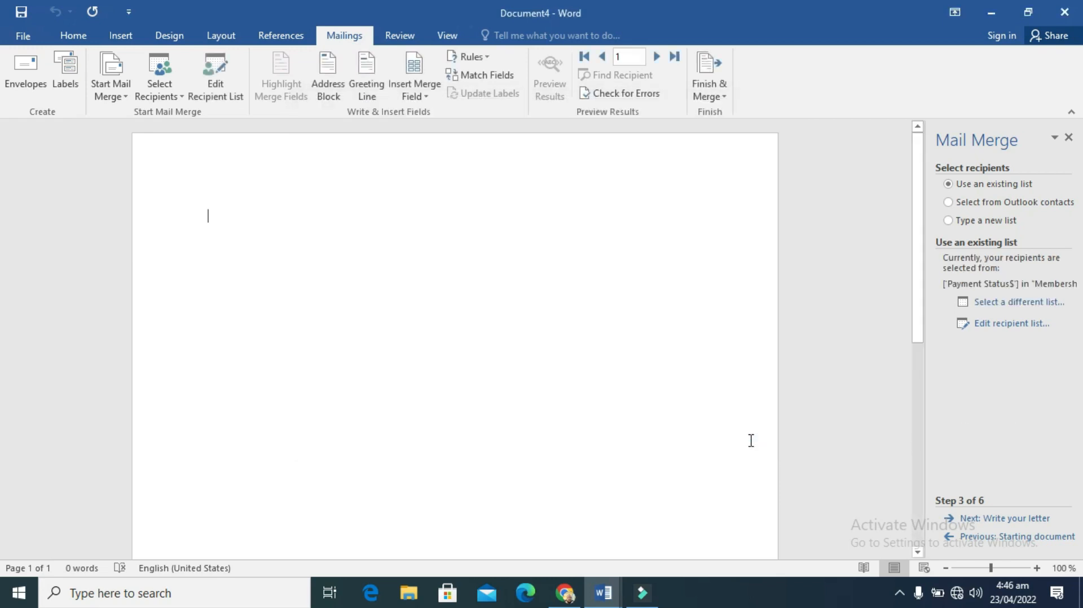
- Move to writing the letter and start an If…Then…Else rule: Payment_Status Equal to 'Paid'
{"action": "left_click", "coordinate": [1010, 519]}
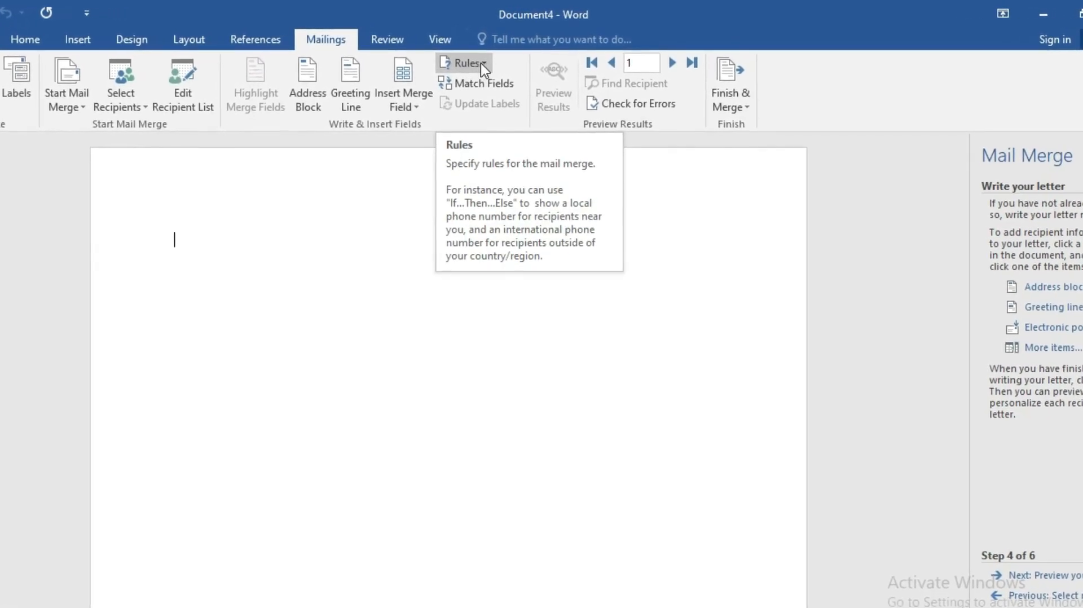
{"action": "left_click", "coordinate": [482, 63]}
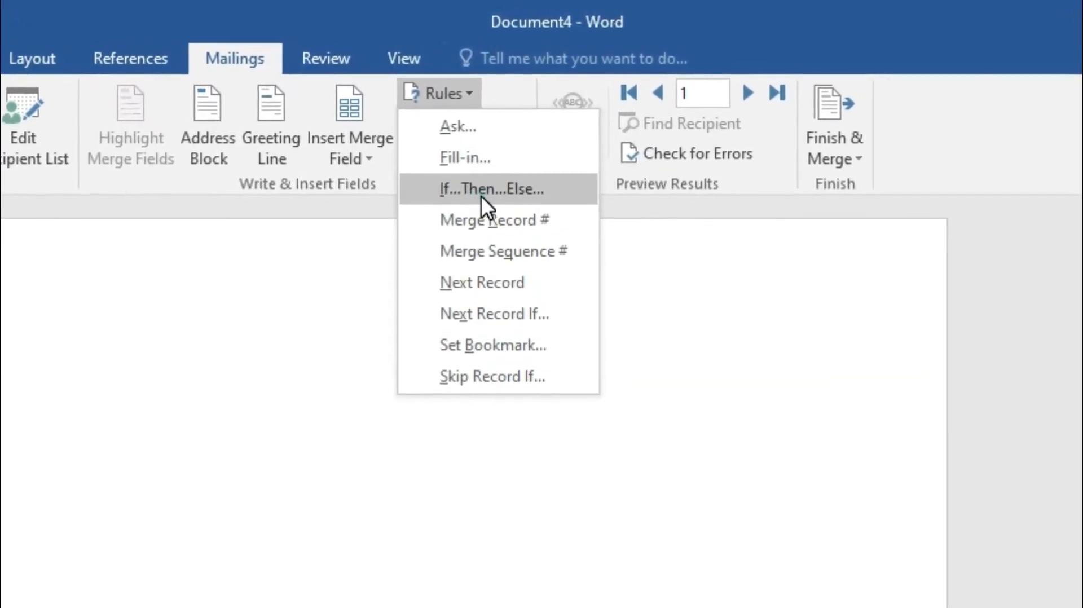
{"action": "left_click", "coordinate": [480, 192]}
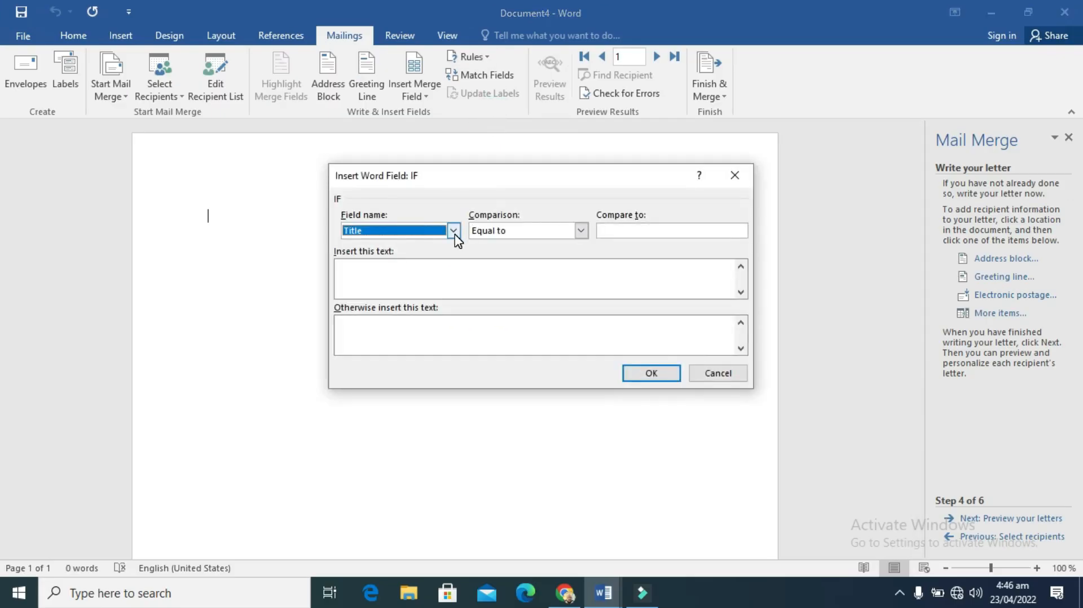
{"action": "left_click", "coordinate": [455, 234]}
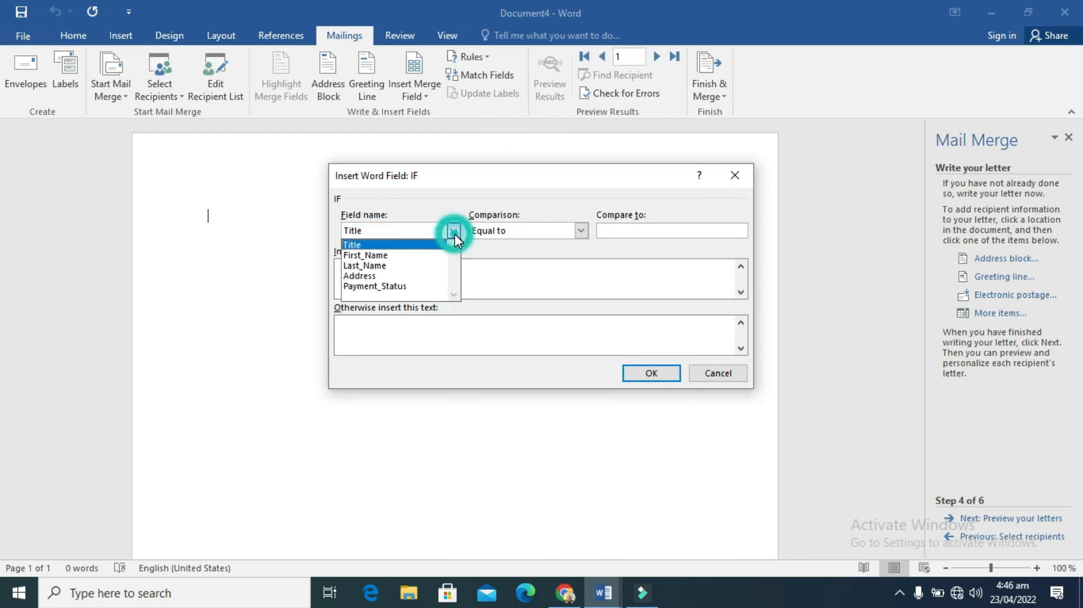
{"action": "left_click", "coordinate": [394, 287]}
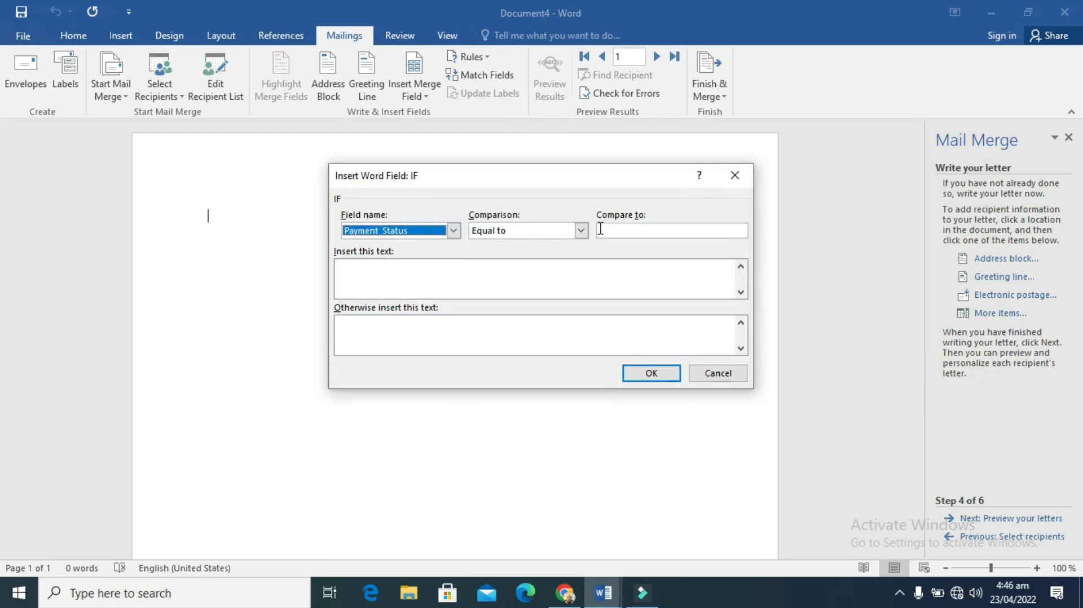
{"action": "left_click", "coordinate": [619, 230]}
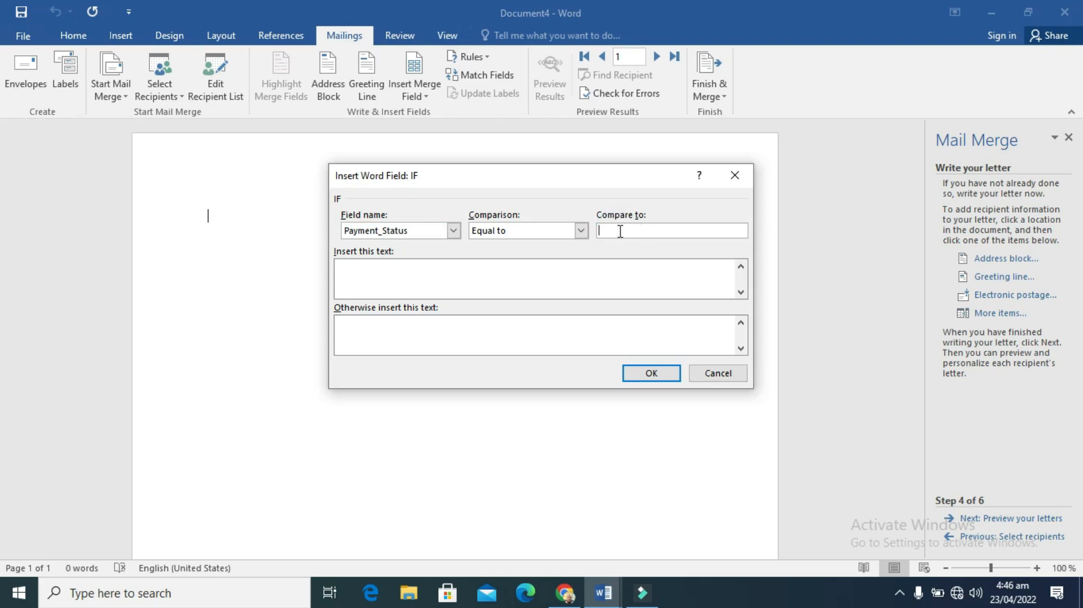
{"action": "type", "text": "Paid"}
- Enter the paid message 'Thank you for your payment…' praising commitment to the course
{"action": "left_click", "coordinate": [382, 278]}
{"action": "type", "text": "Thank you for"}
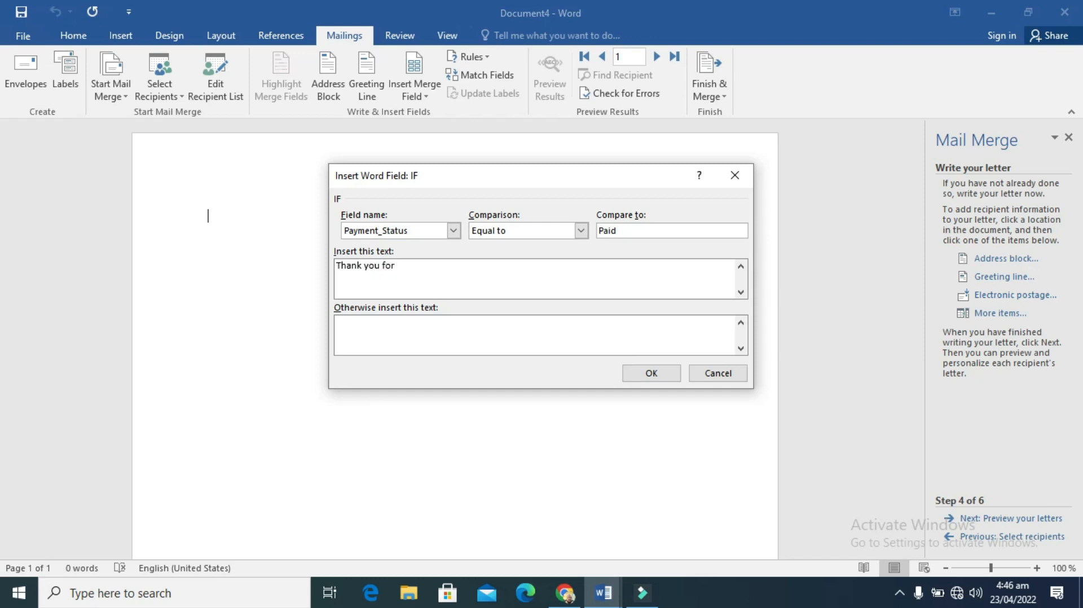
{"action": "type", "text": " your payment. this goe"}
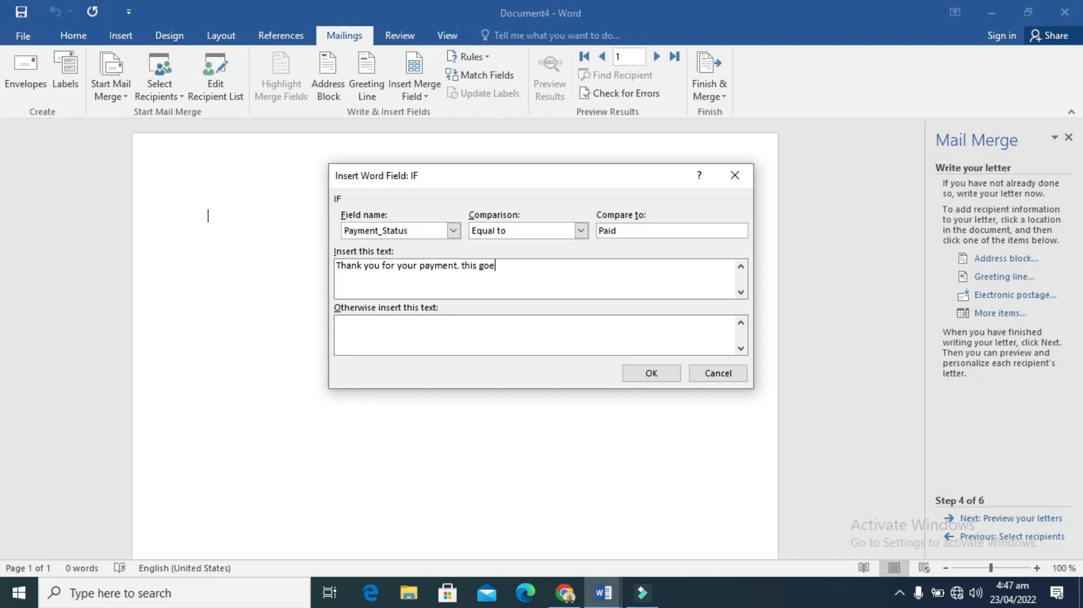
{"action": "type", "text": "s a long way to show how committ"}
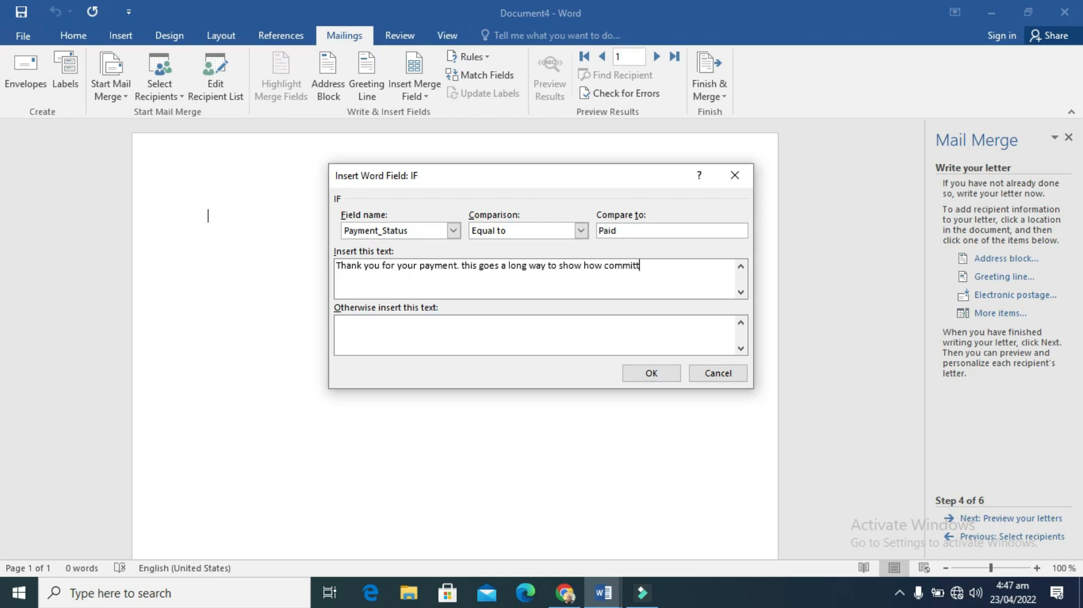
{"action": "type", "text": "ed you are to our course"}
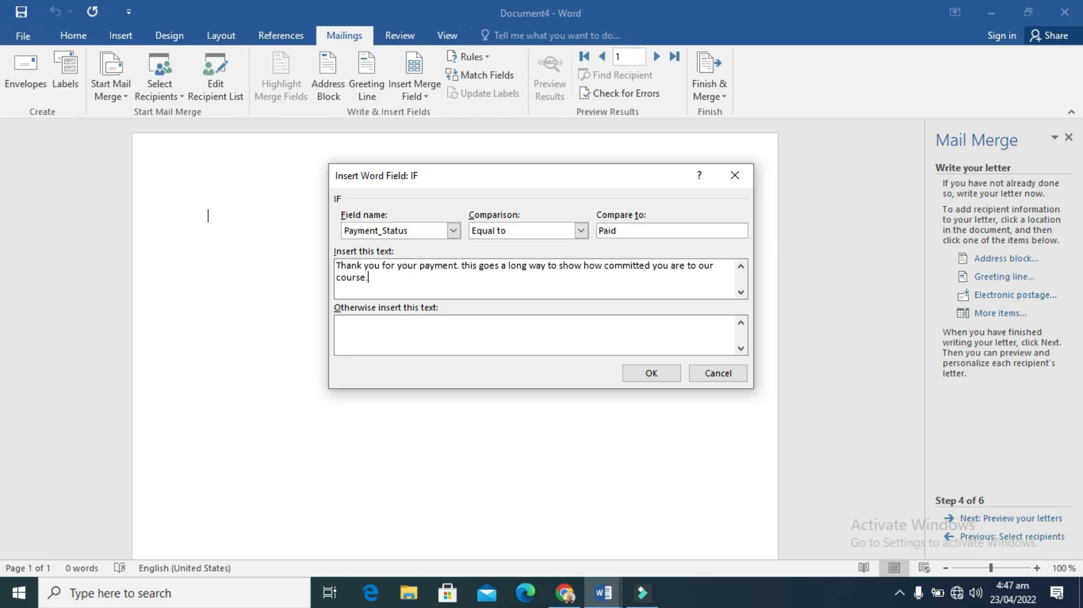
{"action": "type", "text": ". we appreciate you as one of"}
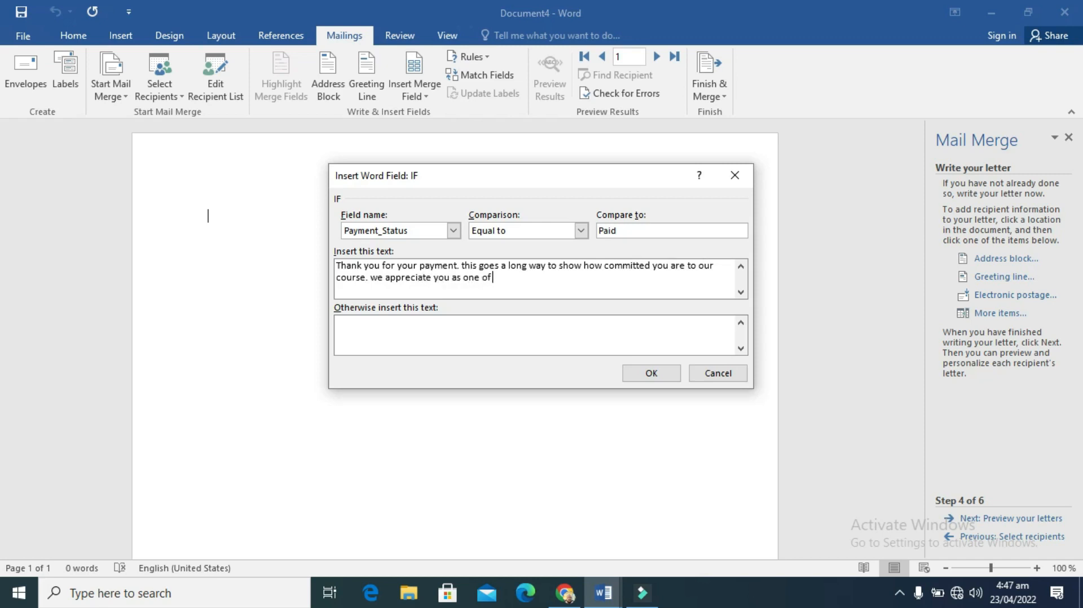
{"action": "type", "text": " us and look forward to bet"}
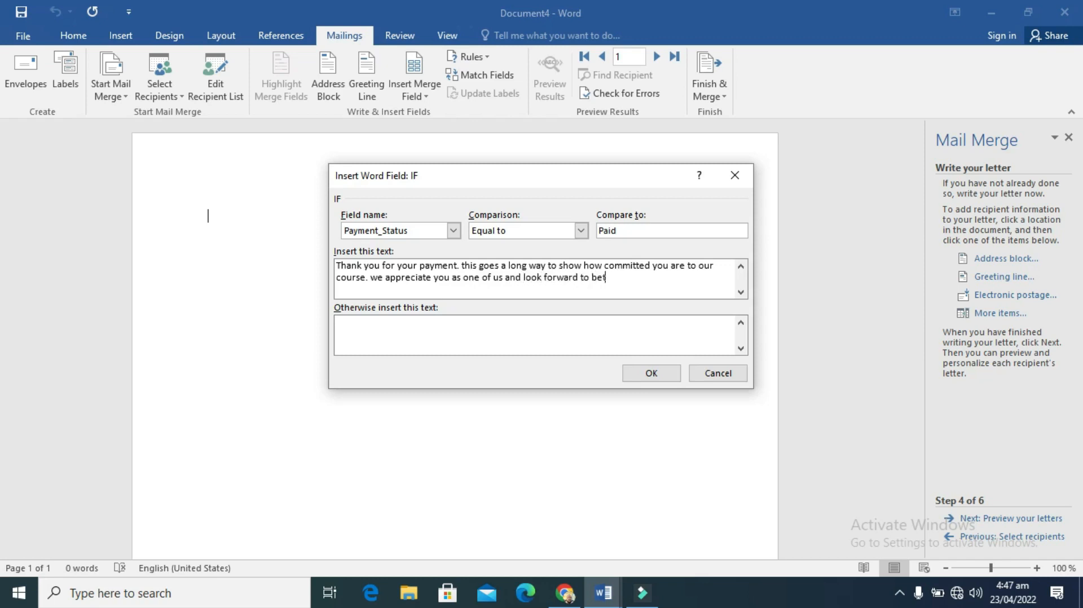
{"action": "type", "text": "ter days together"}
- Enter the unpaid message 'We regret to inform you…' requiring an extra payment for late dues
{"action": "type", "text": "We "}
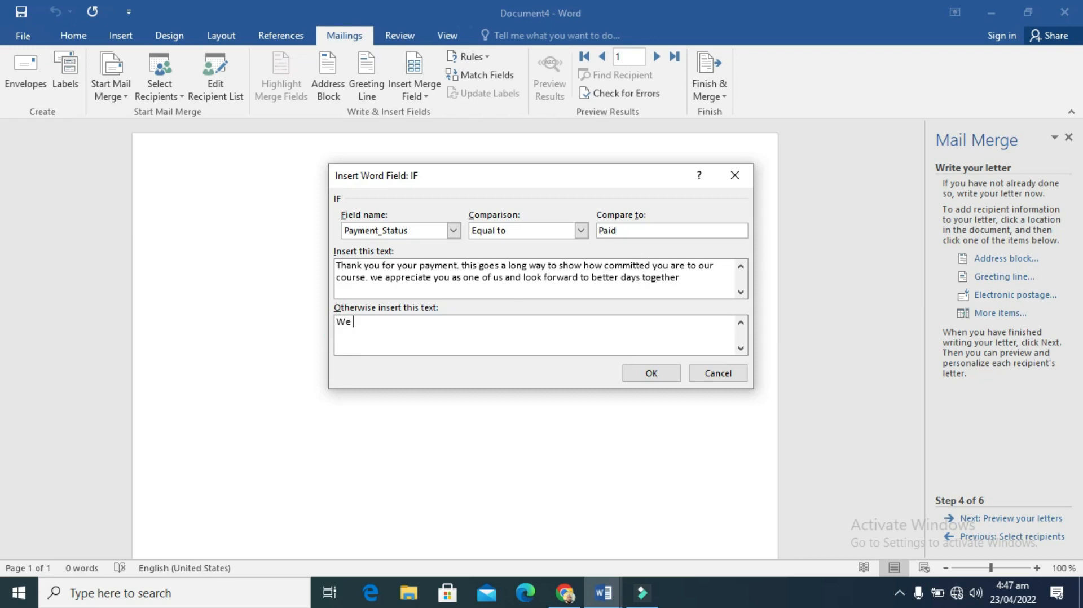
{"action": "type", "text": "regret to inform you that due to no"}
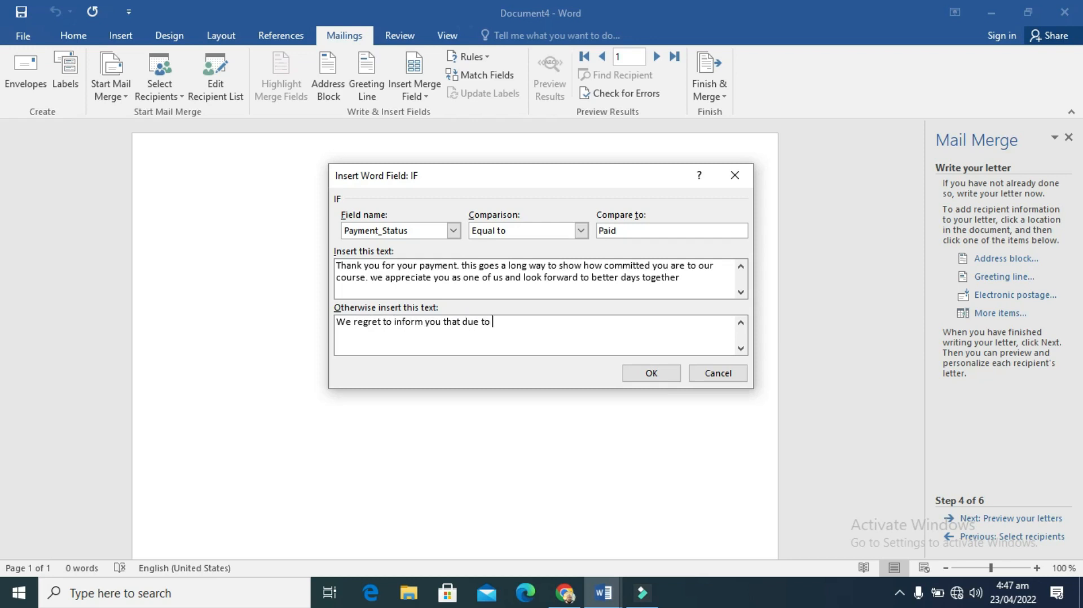
{"action": "type", "text": "n-conformity to our pay"}
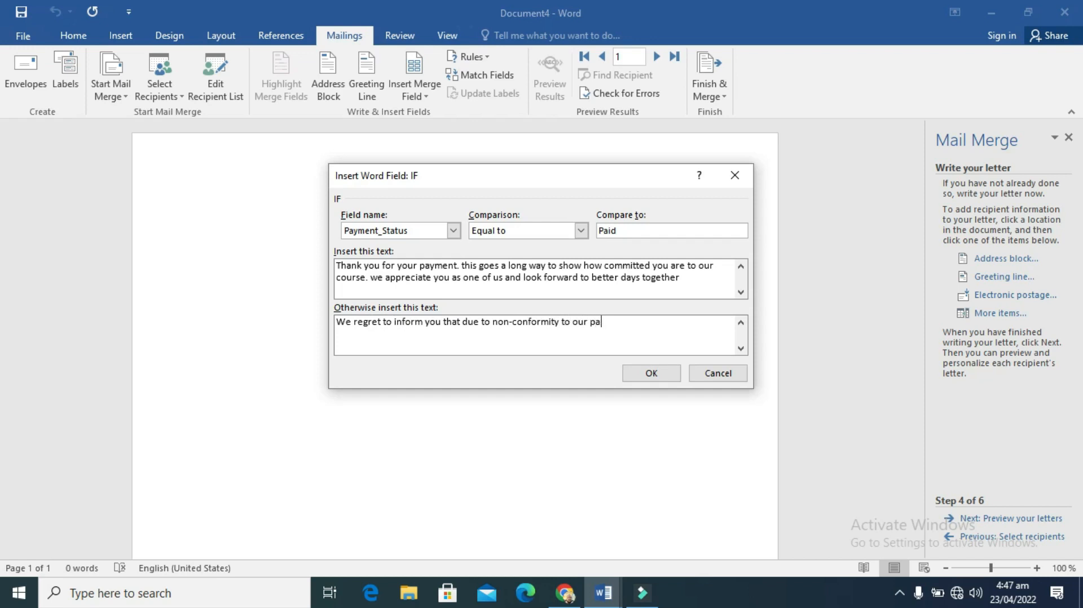
{"action": "key", "text": "BackSpace"}
{"action": "key", "text": "BackSpace"}
{"action": "type", "text": "membership dues payment, you"}
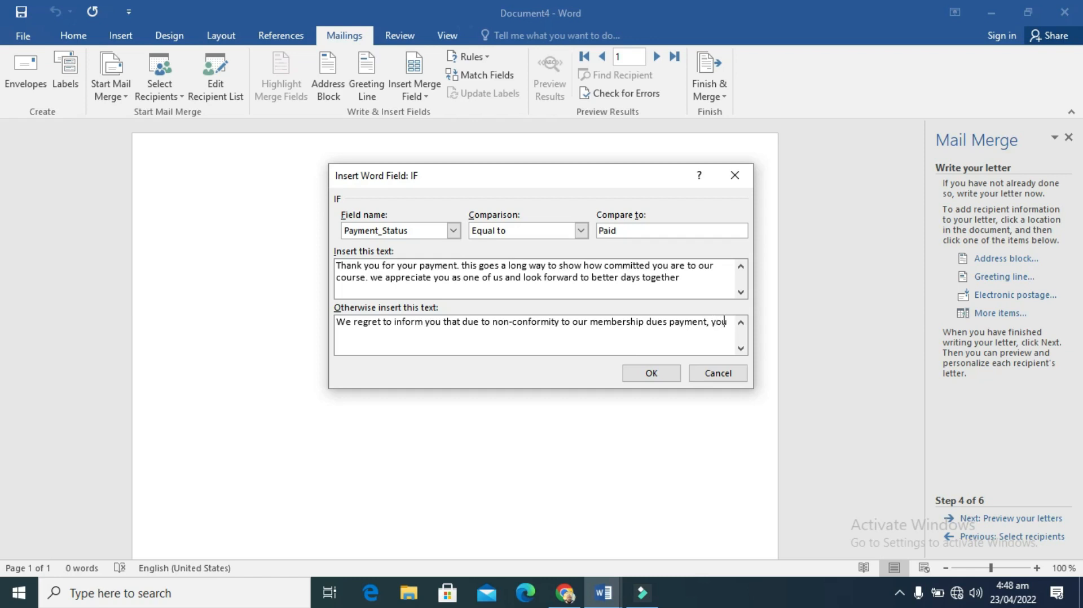
{"action": "type", "text": " will be required to make an"}
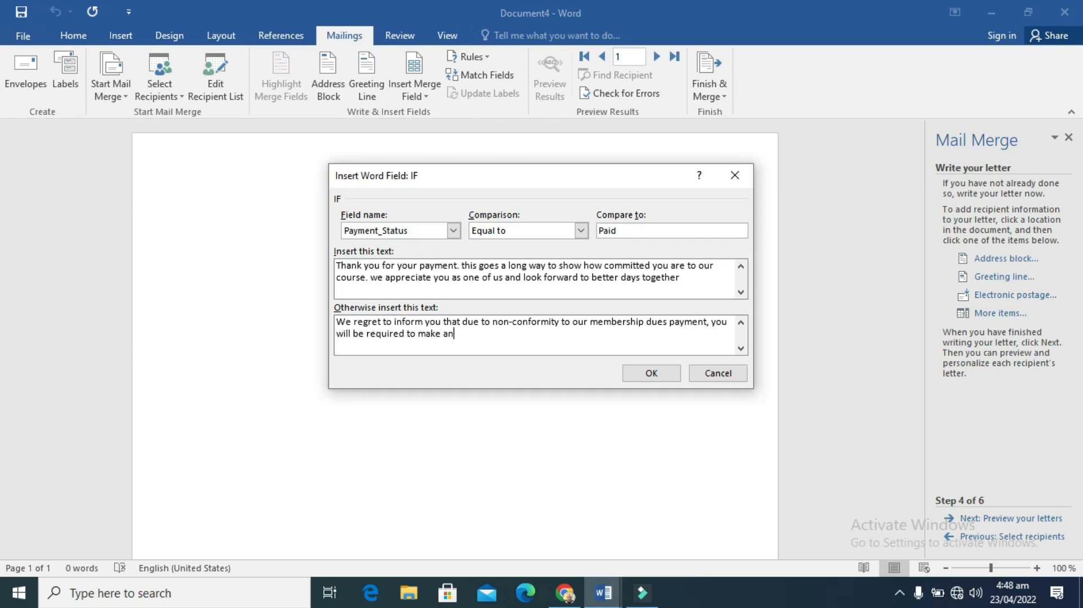
{"action": "type", "text": " extra payment for late dues"}
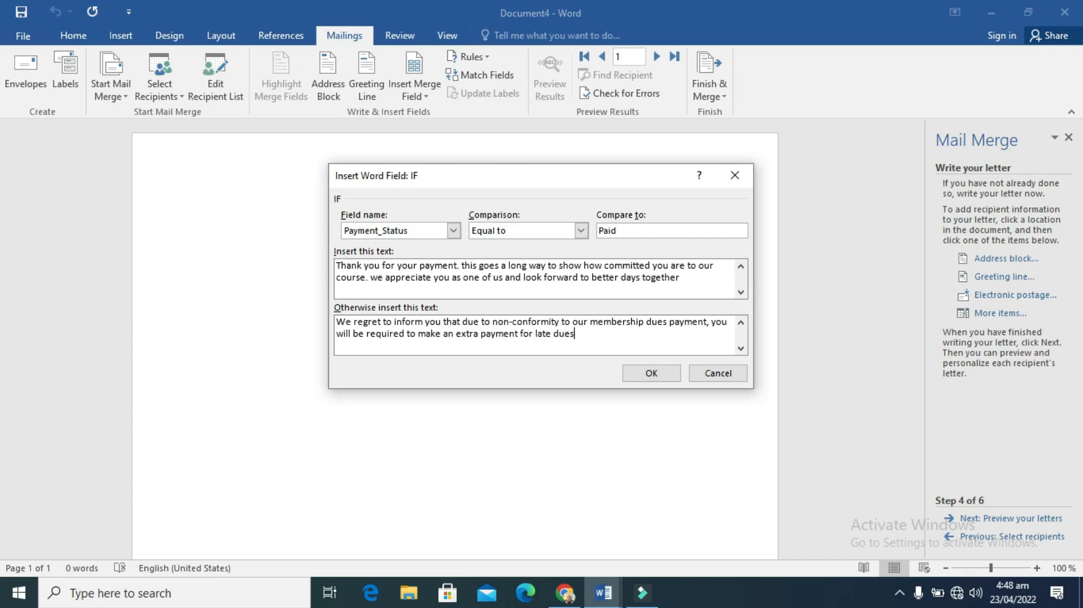
{"action": "type", "text": ". kindly forward your dues to the "}
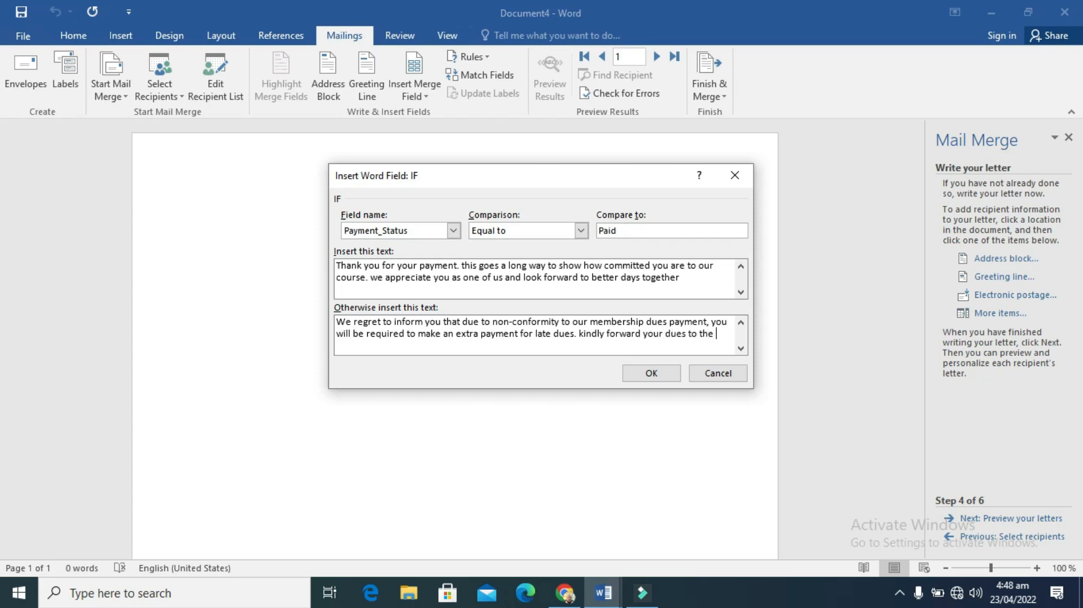
{"action": "type", "text": "office of the account. thanks"}
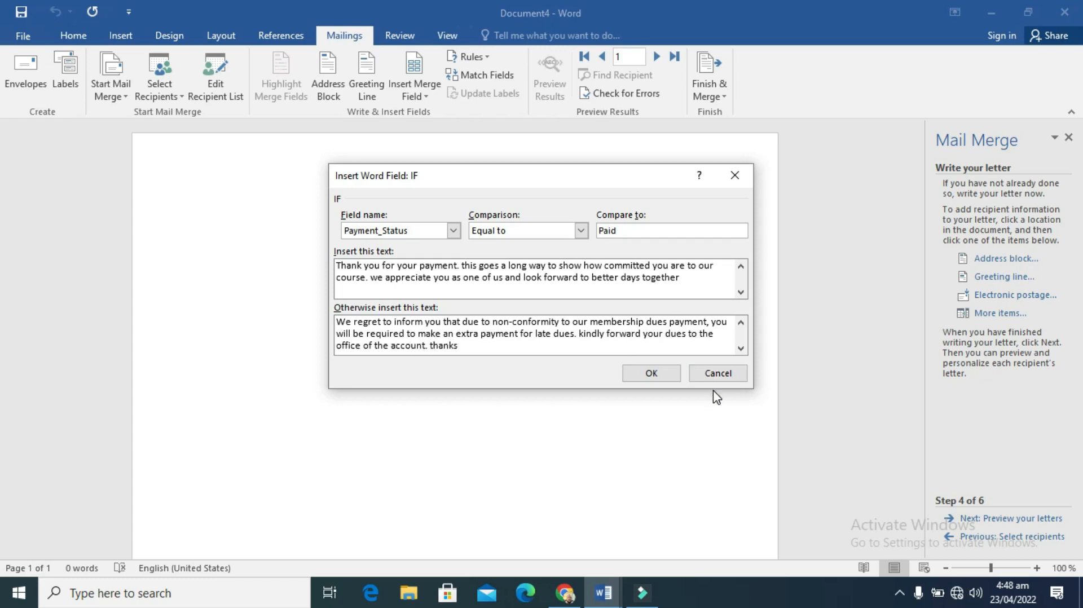
- Insert the IF rule into the letter and add blank lines above its message
{"action": "left_click", "coordinate": [653, 374]}
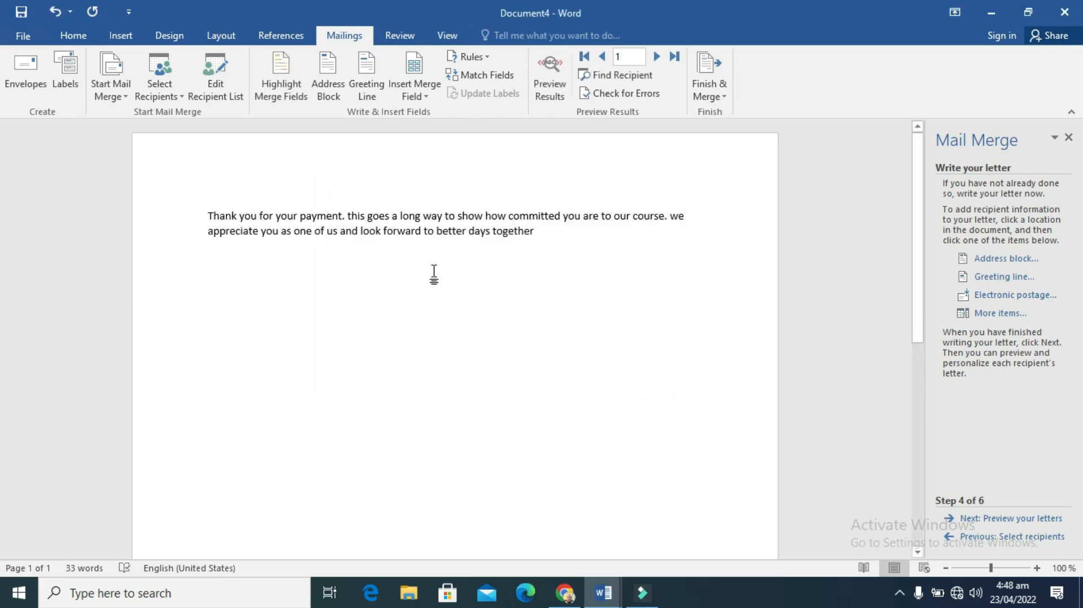
{"action": "left_click", "coordinate": [209, 215]}
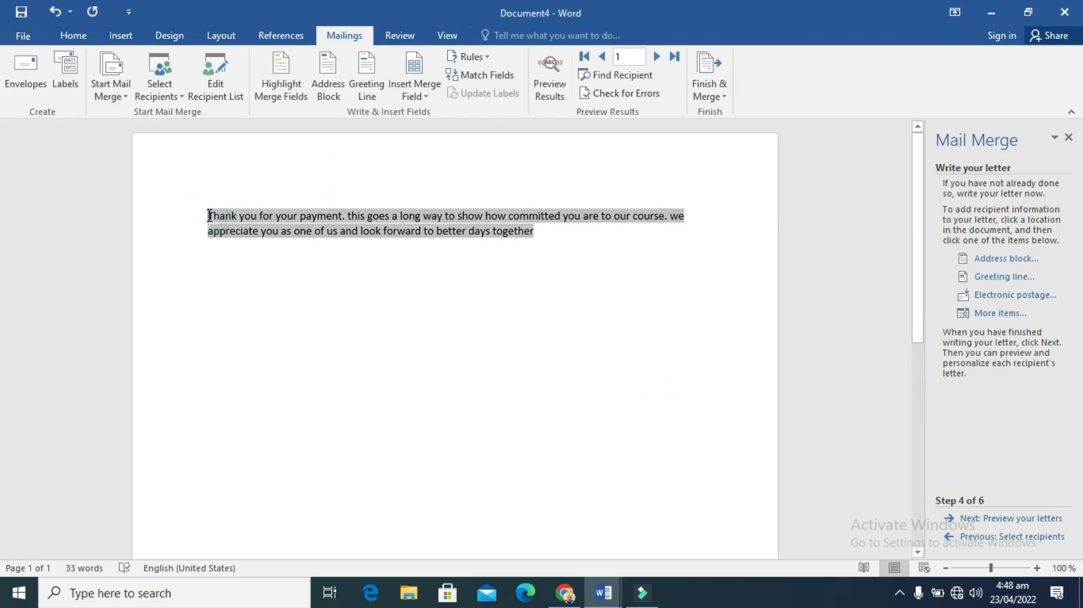
{"action": "key", "text": "Return"}
{"action": "key", "text": "Return"}
{"action": "key", "text": "Return"}
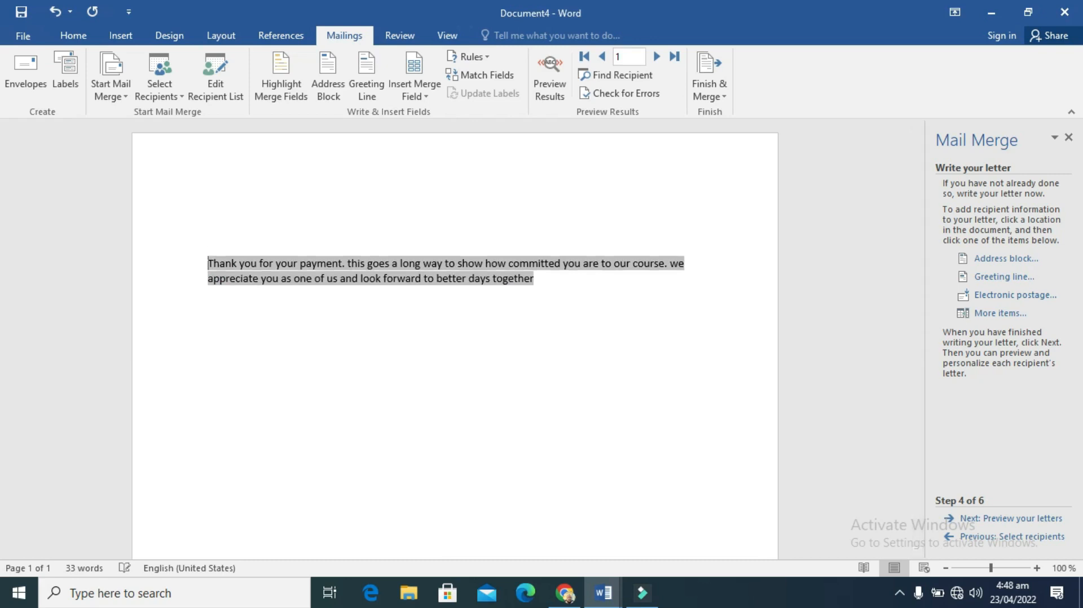
{"action": "key", "text": "Up"}
{"action": "key", "text": "Up"}
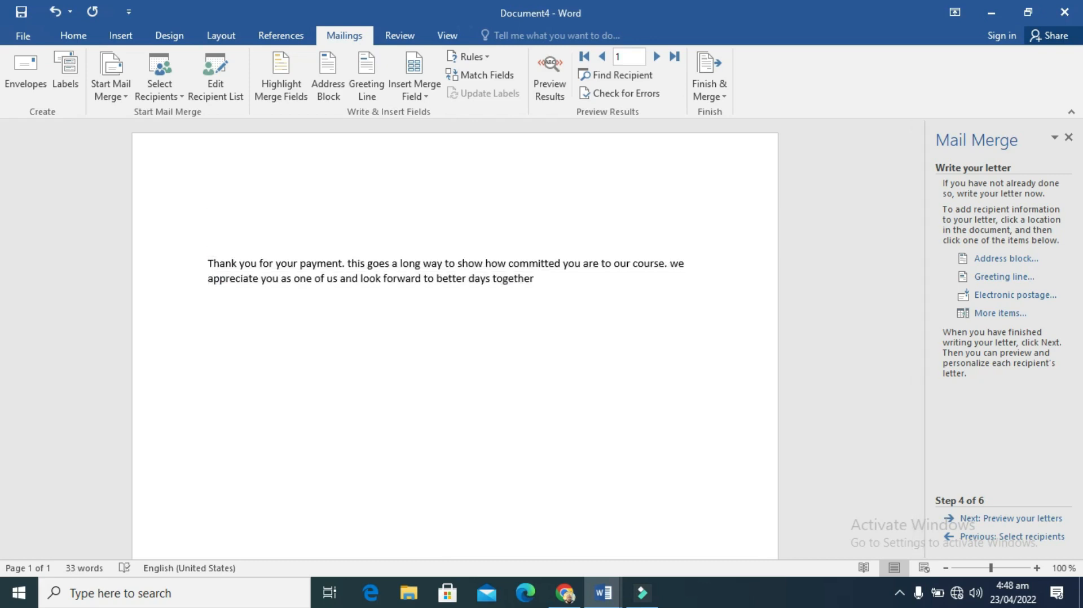
{"action": "key", "text": "Return"}
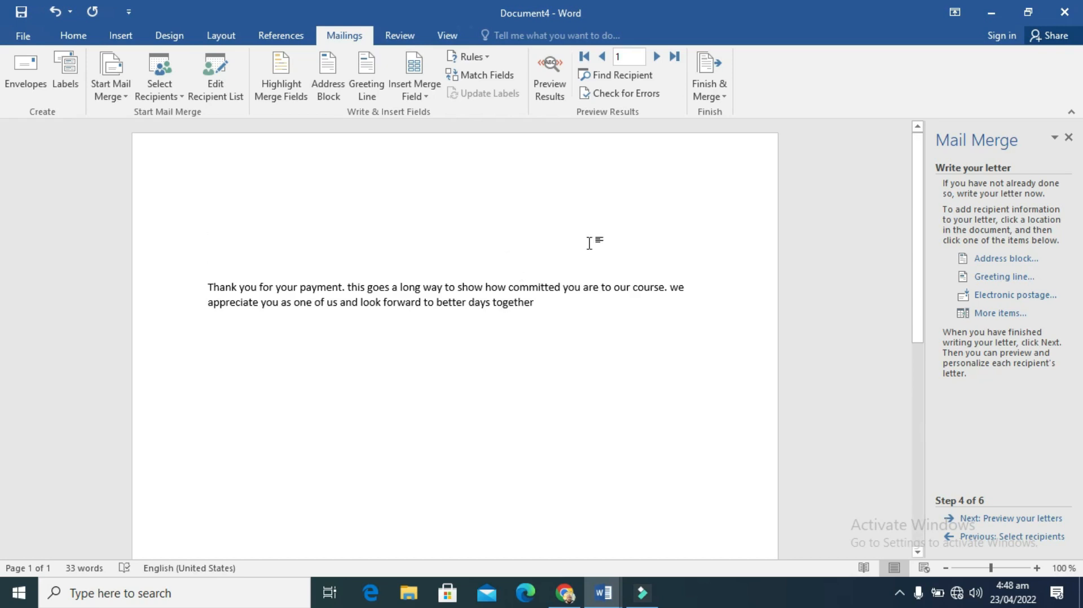
- Add the «AddressBlock» and «GreetingLine» fields above the payment message
{"action": "left_click", "coordinate": [997, 260]}
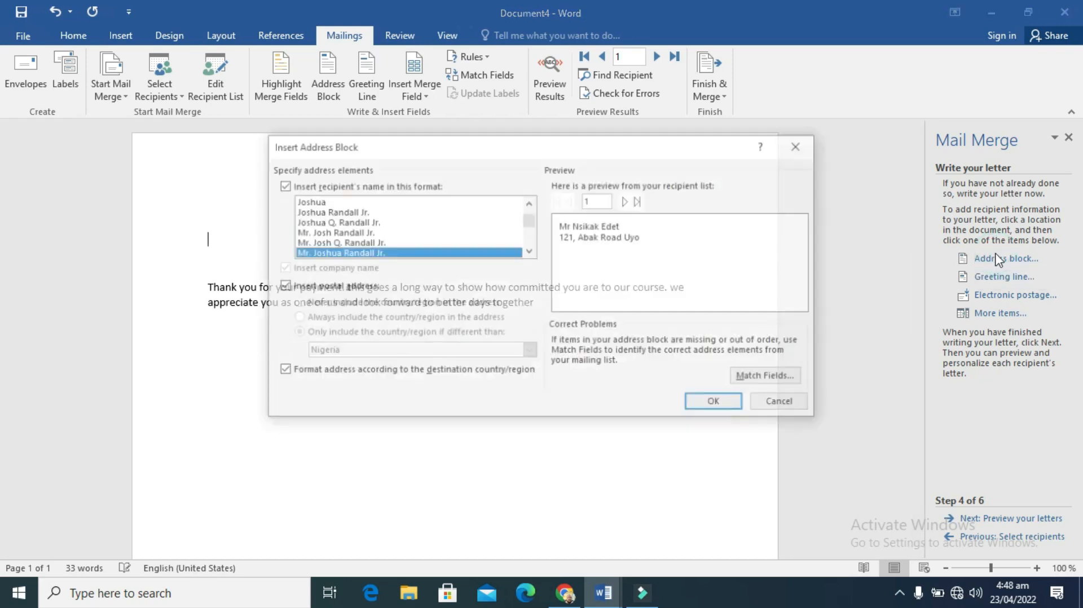
{"action": "left_click", "coordinate": [728, 403]}
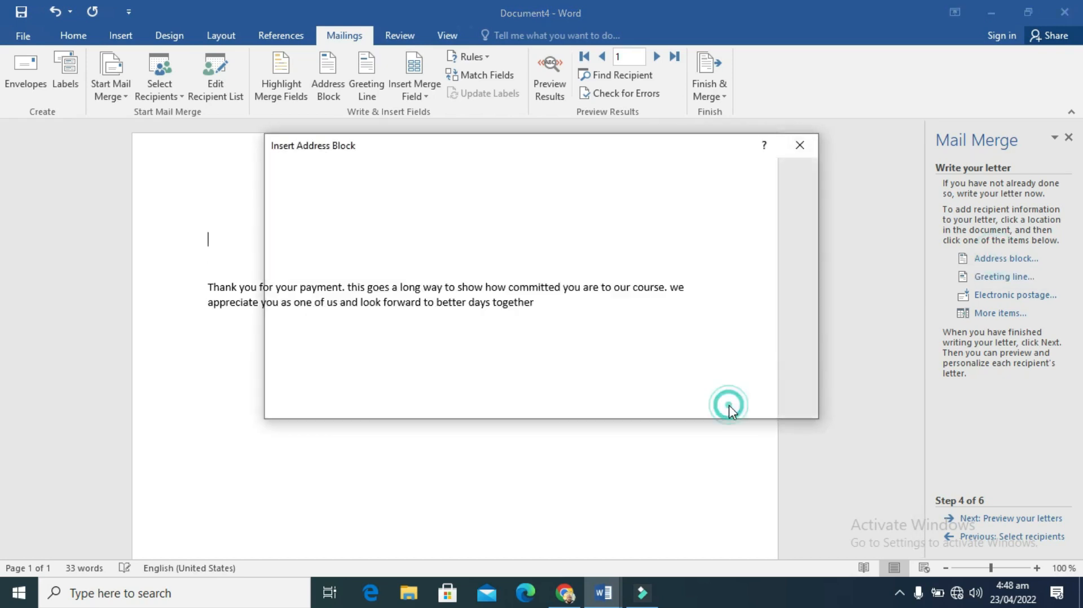
{"action": "key", "text": "Return"}
{"action": "key", "text": "Return"}
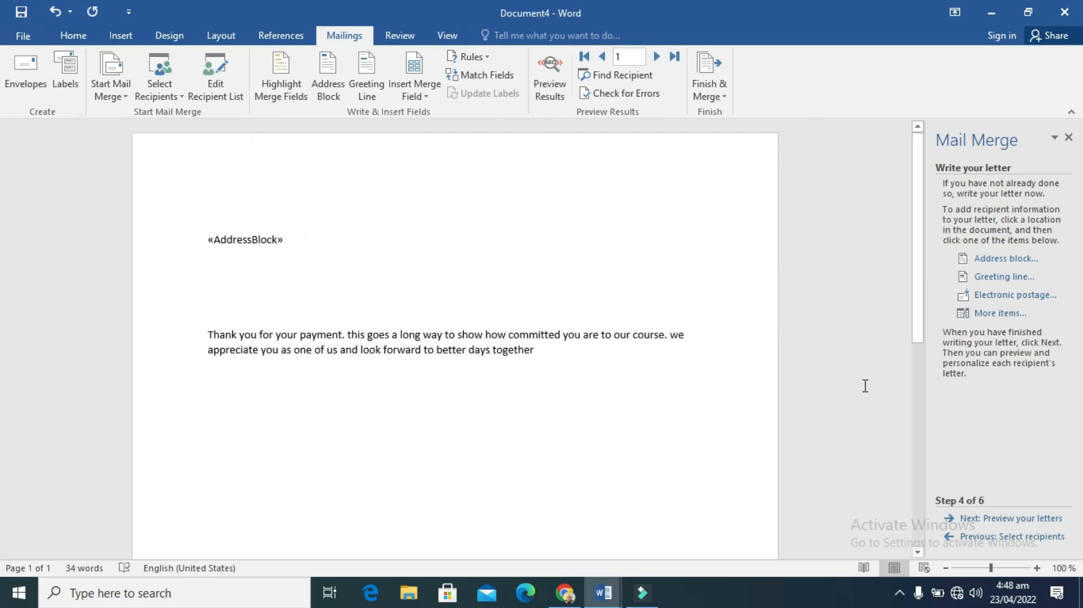
{"action": "left_click", "coordinate": [998, 278]}
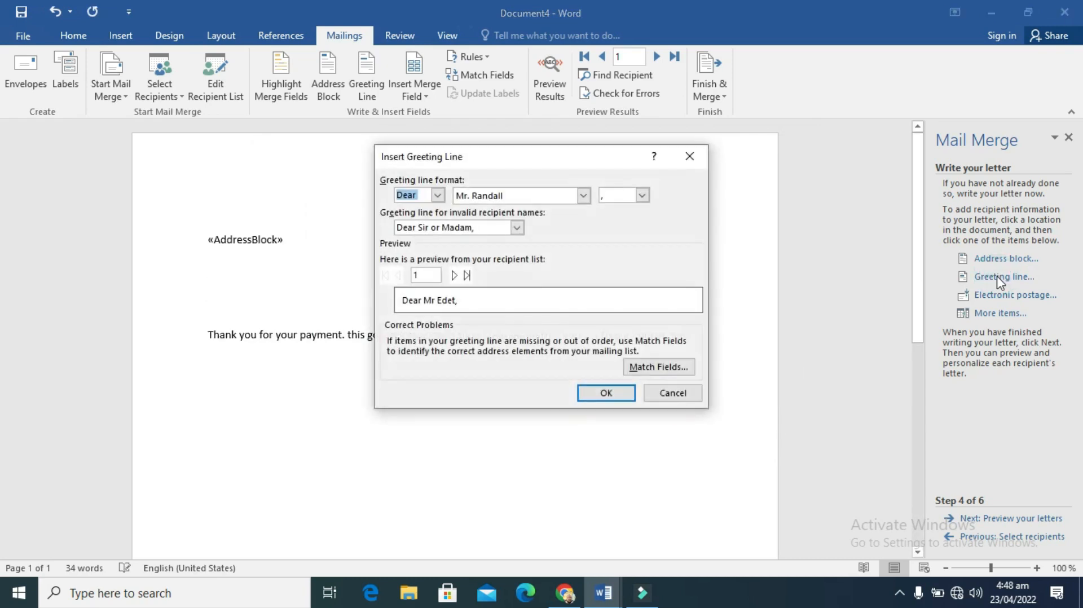
{"action": "left_click", "coordinate": [620, 395]}
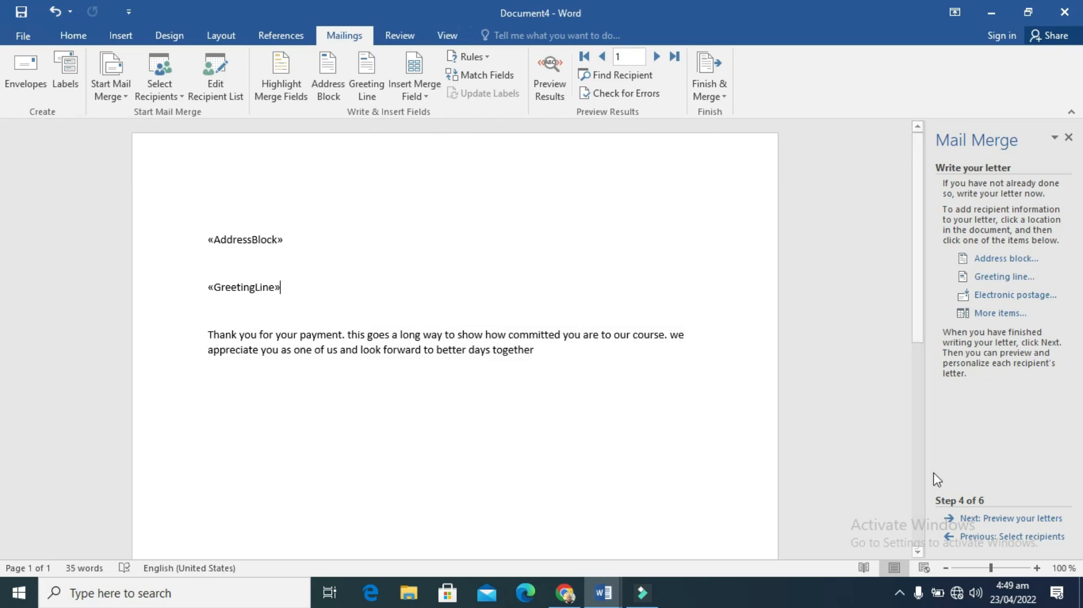
- Preview the merged letters and step through recipients 2 to 5, checking each paid/unpaid message
{"action": "left_click", "coordinate": [1013, 520]}
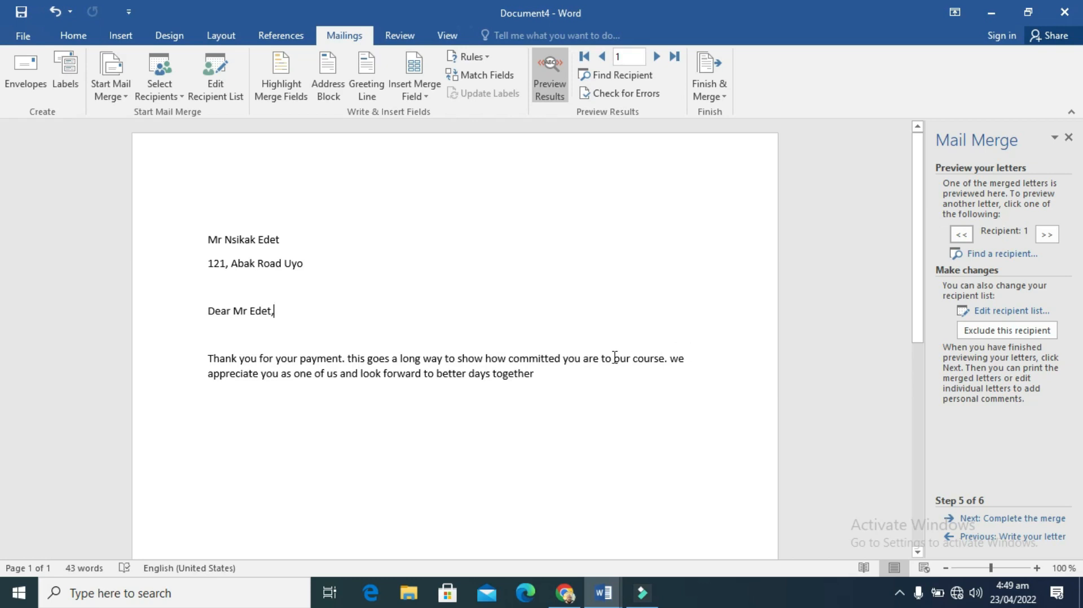
{"action": "left_click", "coordinate": [657, 56]}
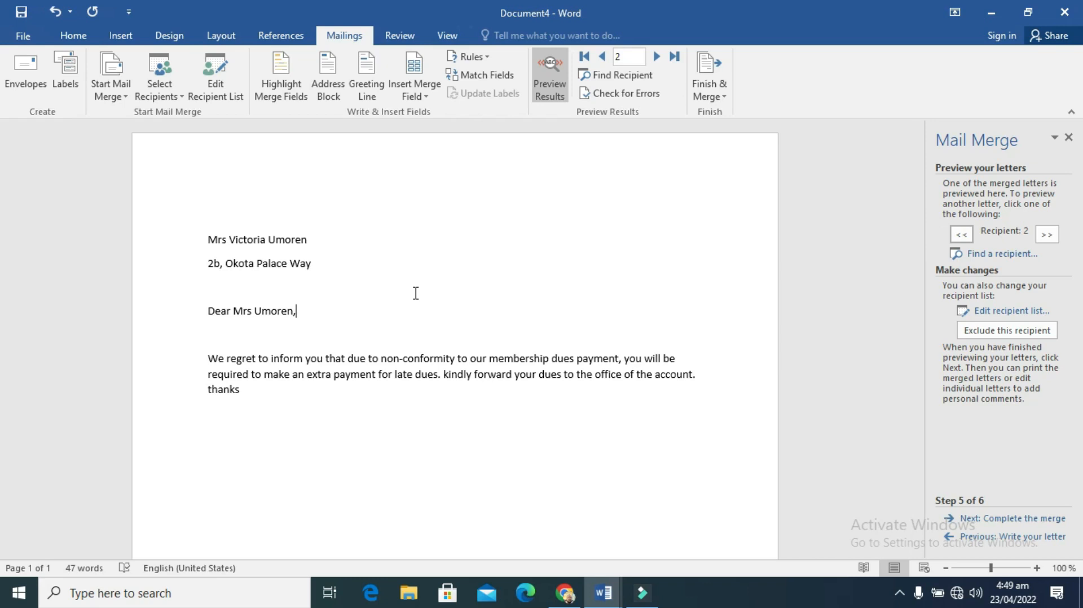
{"action": "left_click", "coordinate": [656, 57]}
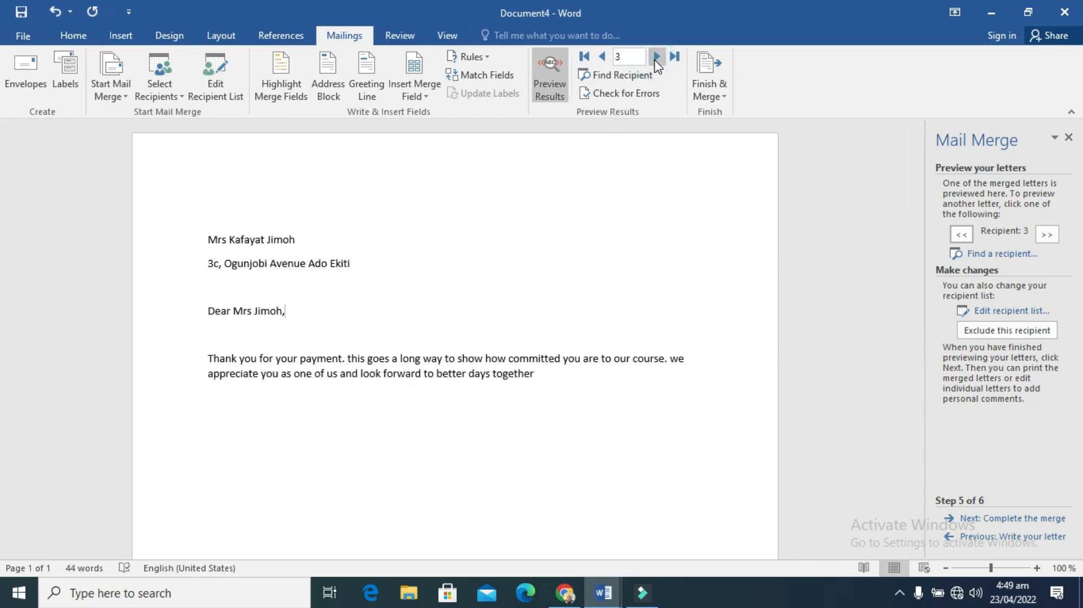
{"action": "left_click", "coordinate": [656, 59]}
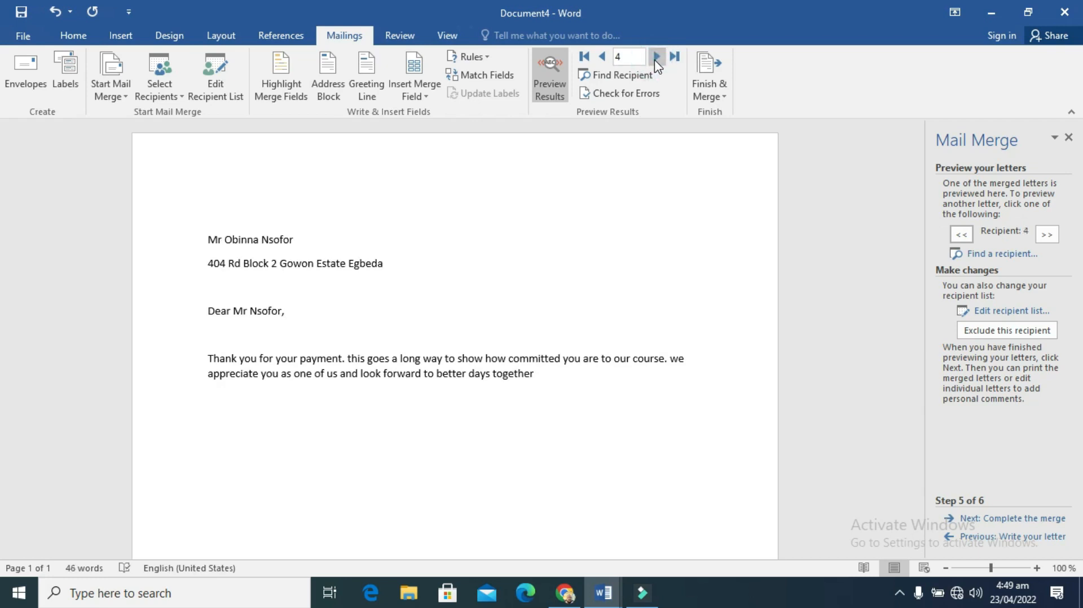
{"action": "left_click", "coordinate": [656, 60]}
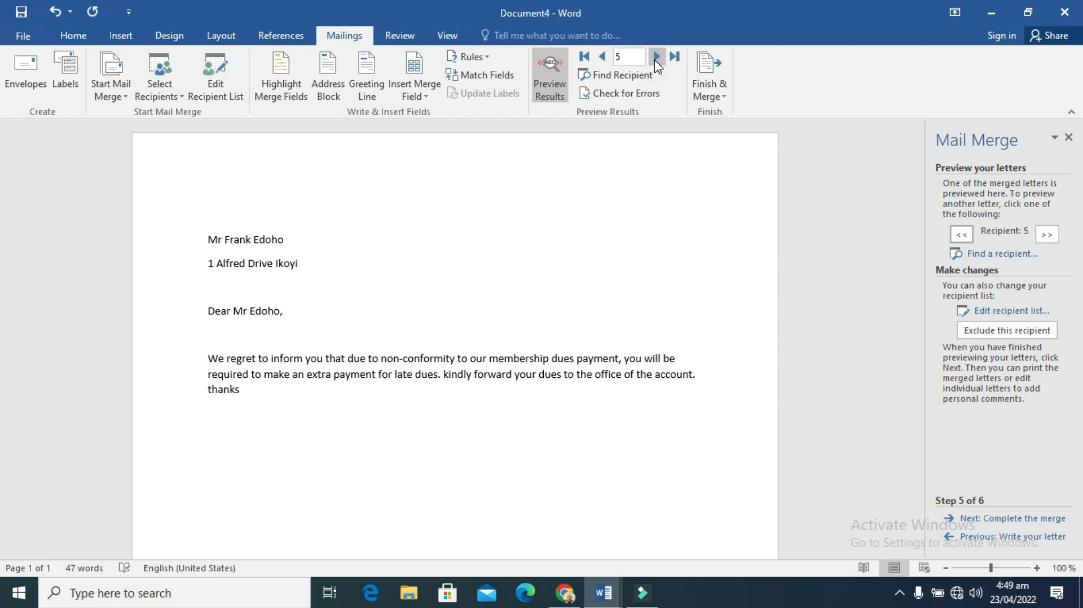